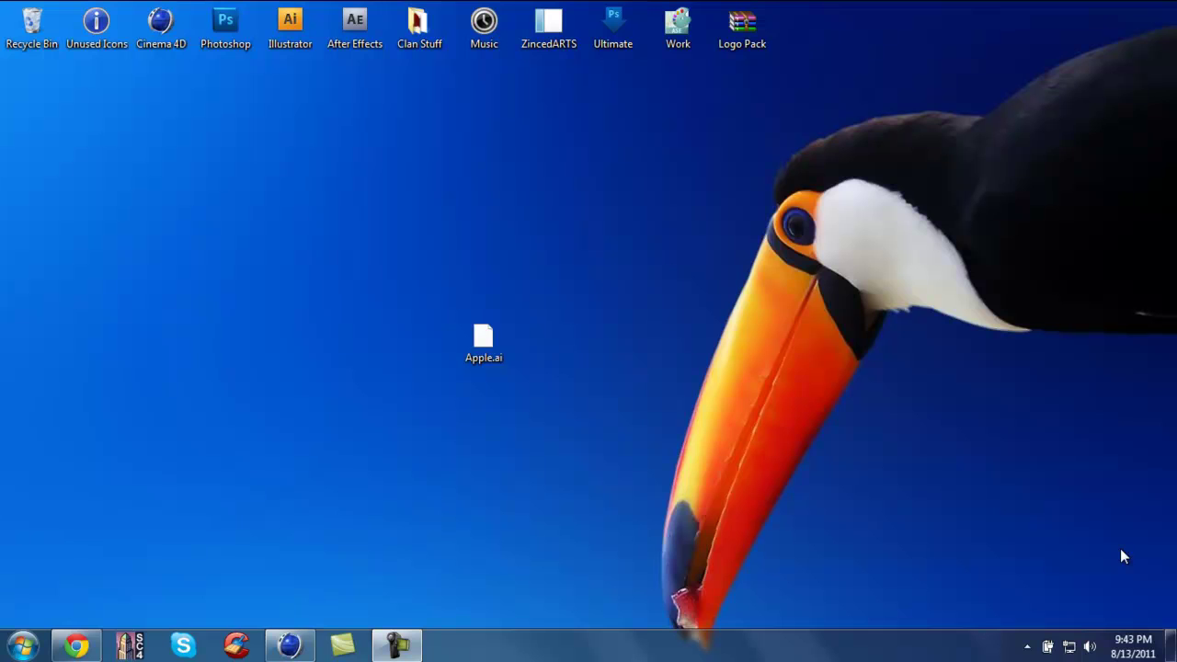
Step: Bring up the Lightroom1 scene in Cinema 4D with the old blue Apple logo cleared from the viewport
{"action": "left_click", "coordinate": [478, 340]}
{"action": "mouse_move", "coordinate": [472, 339]}
{"action": "left_mouse_down"}
{"action": "mouse_move", "coordinate": [404, 495]}
{"action": "mouse_move", "coordinate": [465, 345]}
{"action": "left_mouse_up"}
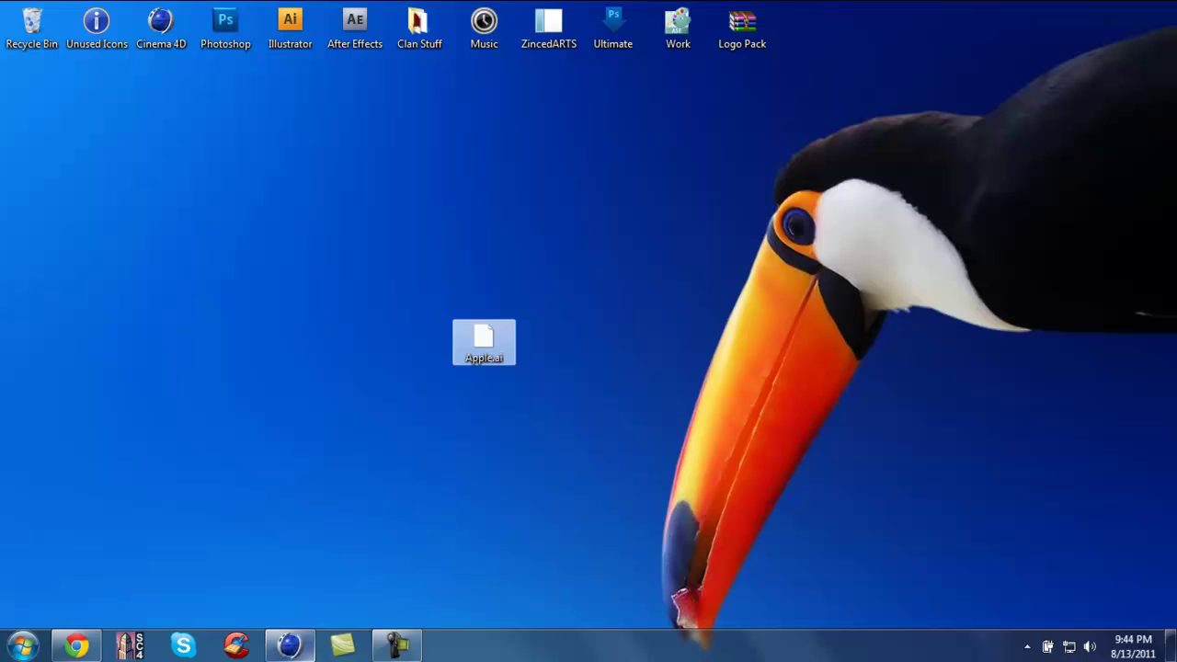
{"action": "left_click", "coordinate": [290, 646]}
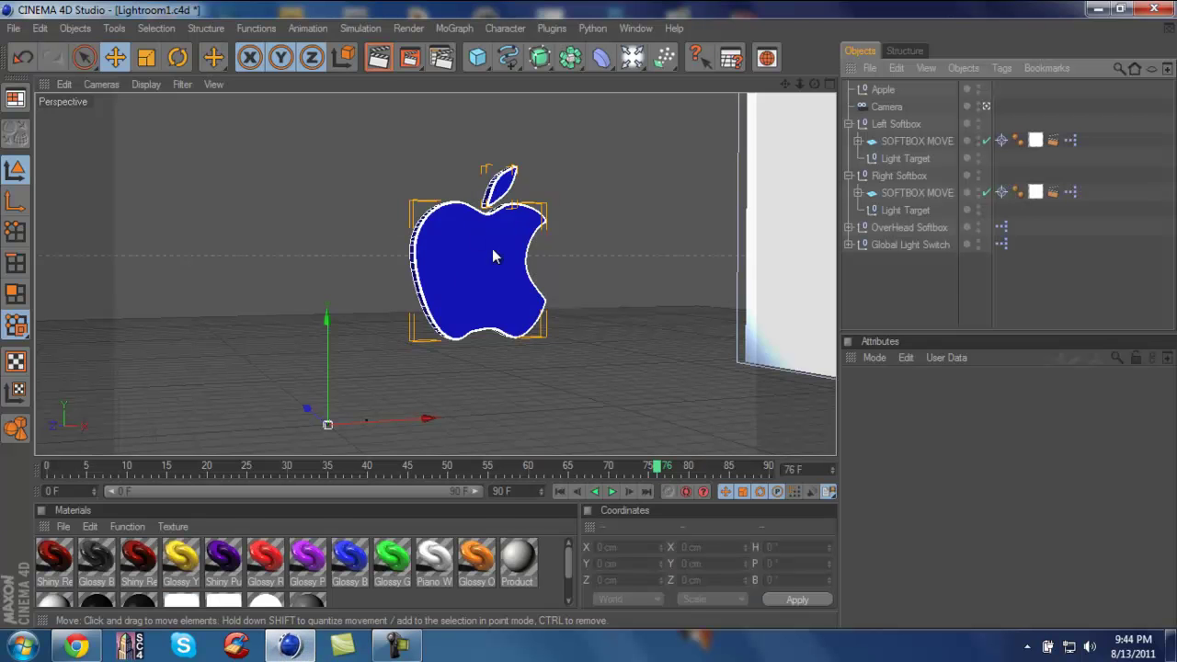
{"action": "left_click", "coordinate": [575, 207]}
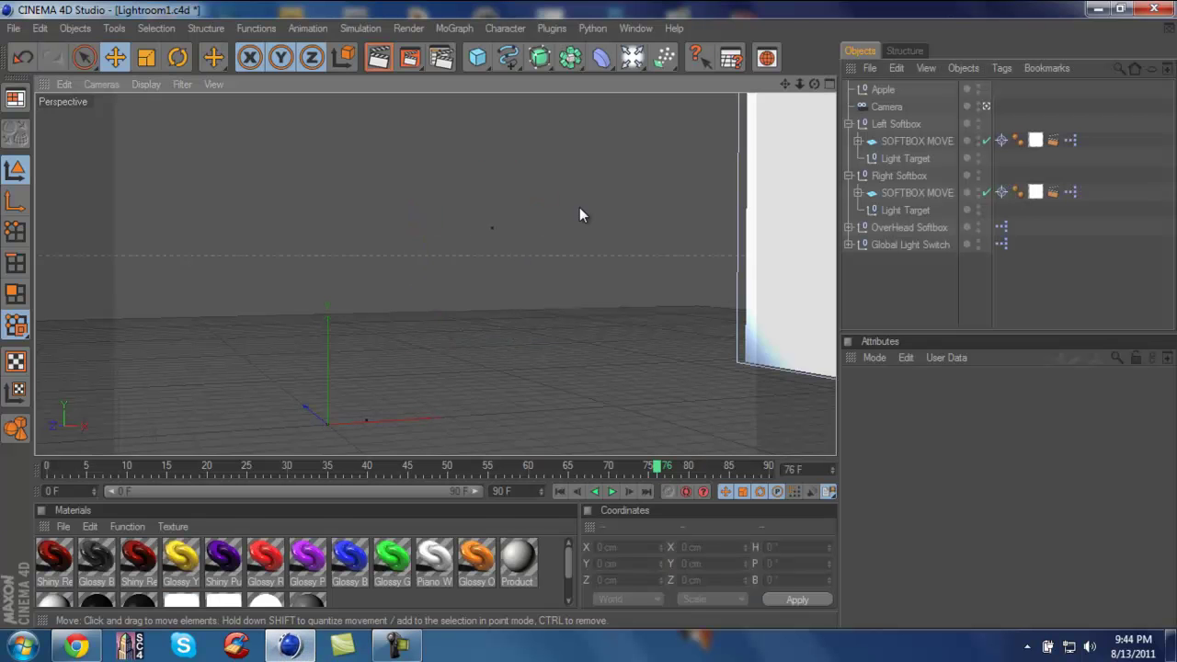
{"action": "left_click", "coordinate": [290, 647]}
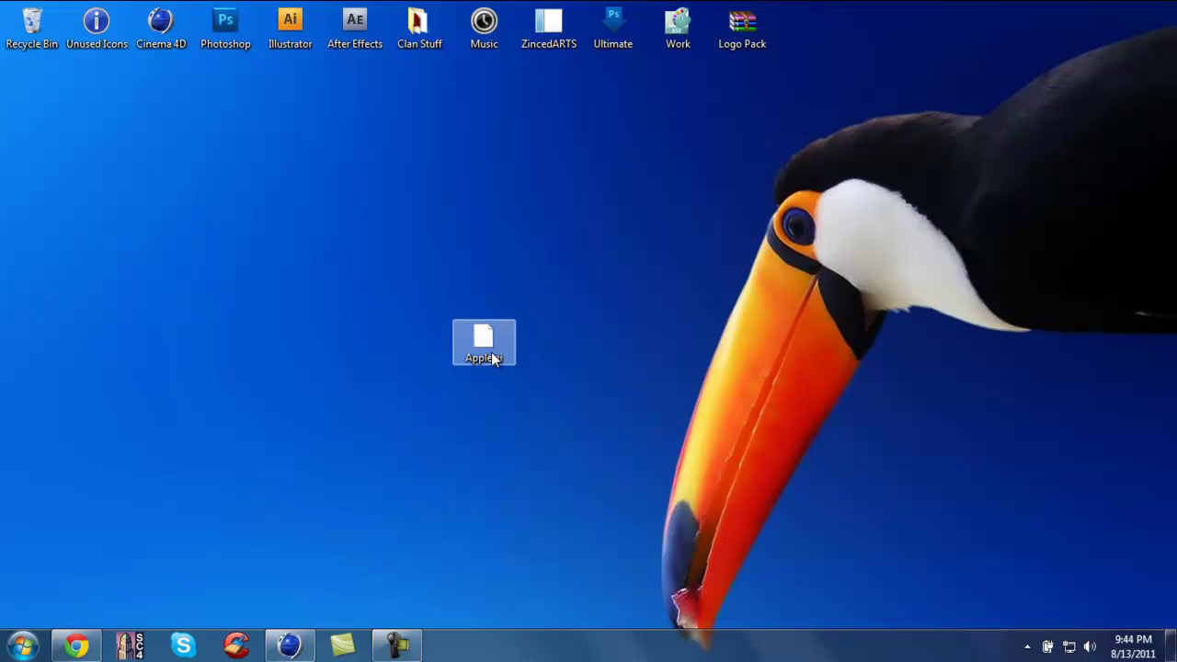
{"action": "left_click", "coordinate": [289, 646]}
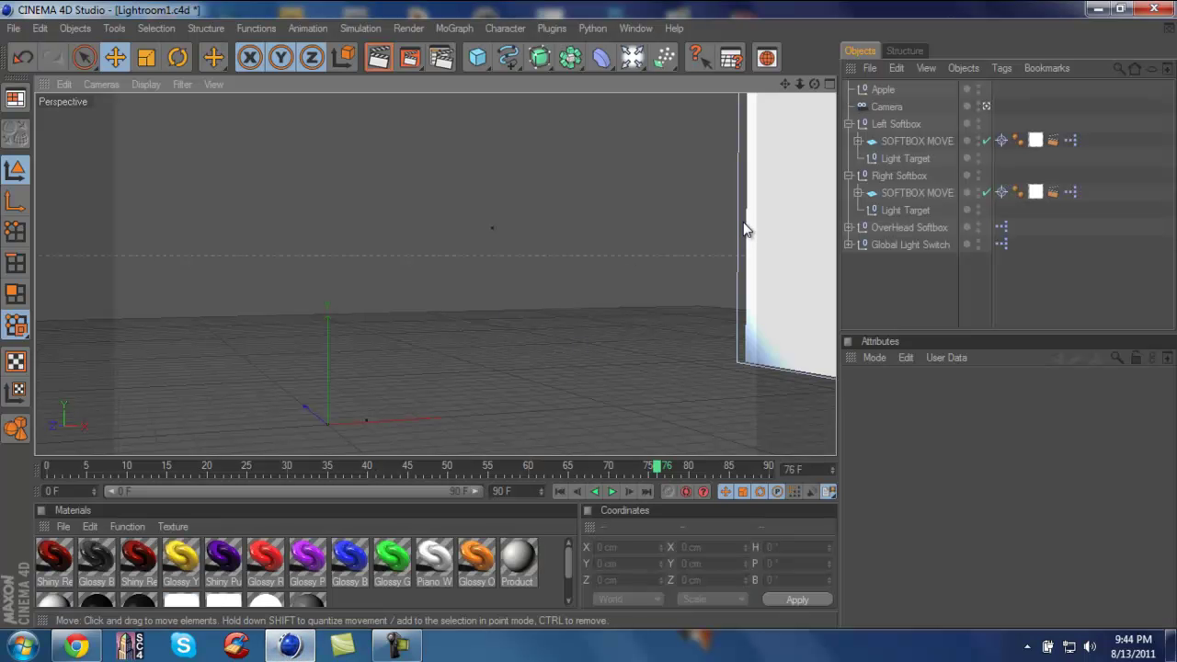
Step: Merge Apple.ai into the scene, accepting the default Illustrator import settings
{"action": "left_click", "coordinate": [14, 28]}
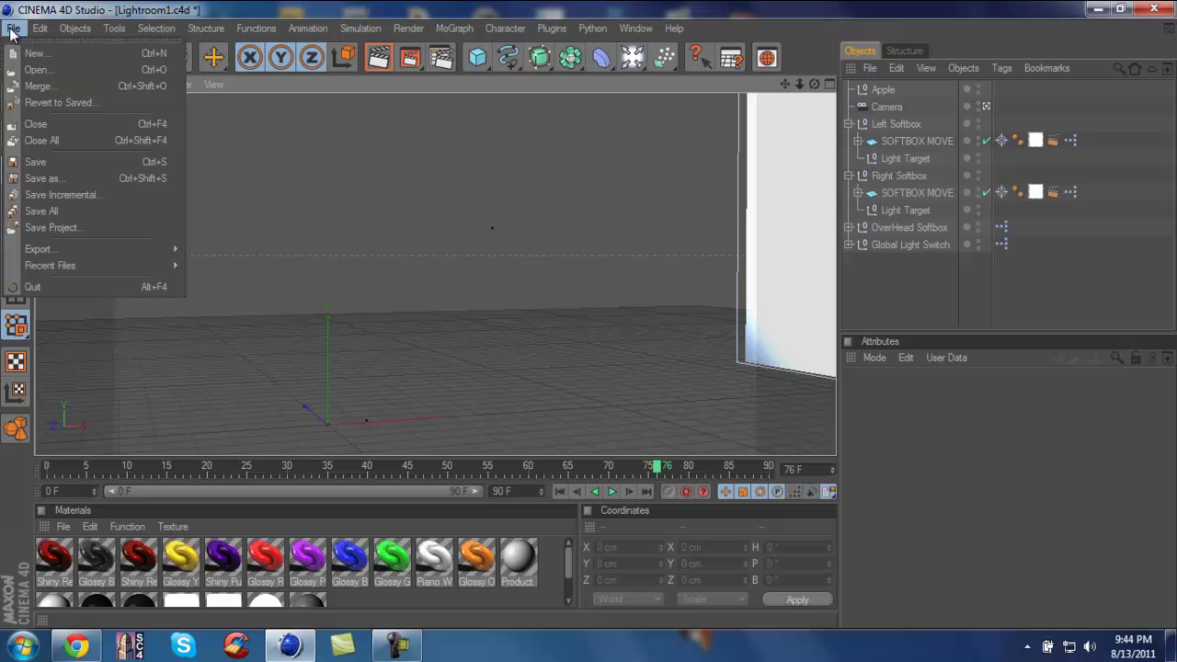
{"action": "left_click", "coordinate": [35, 86]}
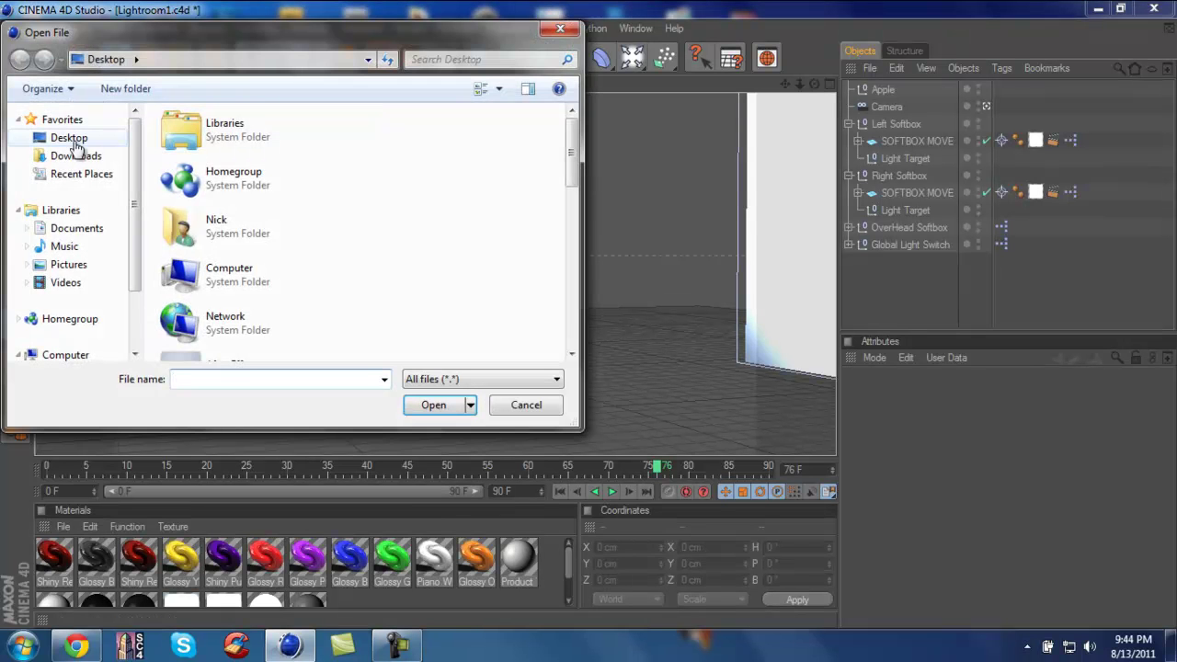
{"action": "left_click_drag", "start_coordinate": [571, 152], "coordinate": [539, 310]}
{"action": "left_click", "coordinate": [233, 301]}
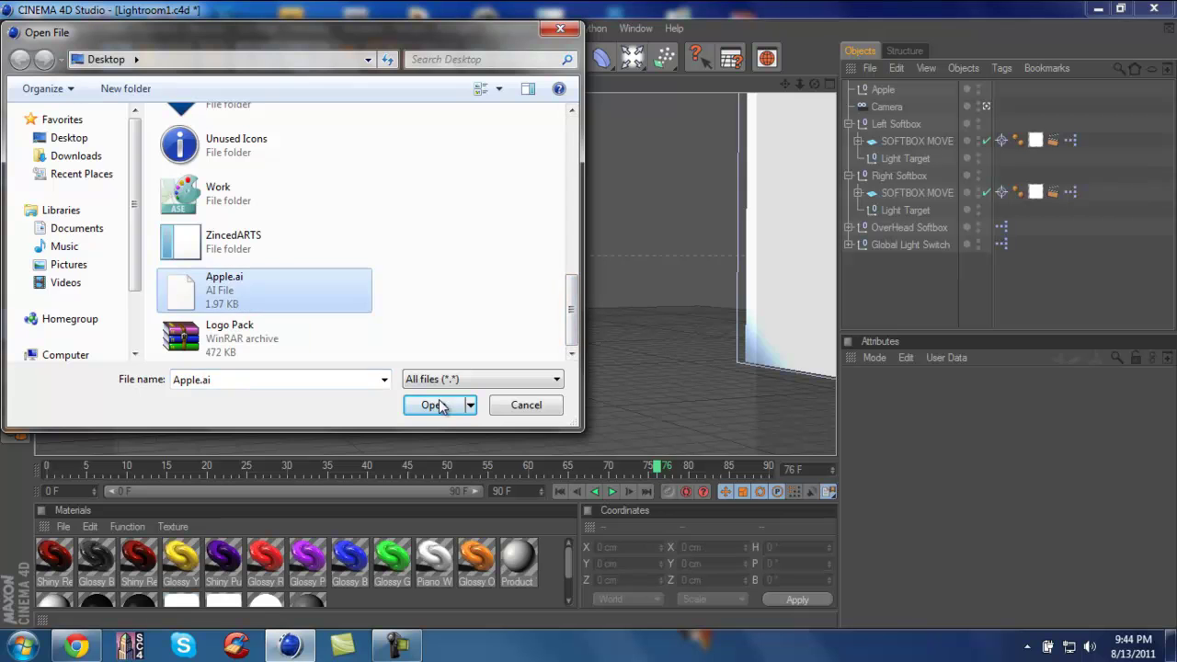
{"action": "left_click", "coordinate": [440, 405]}
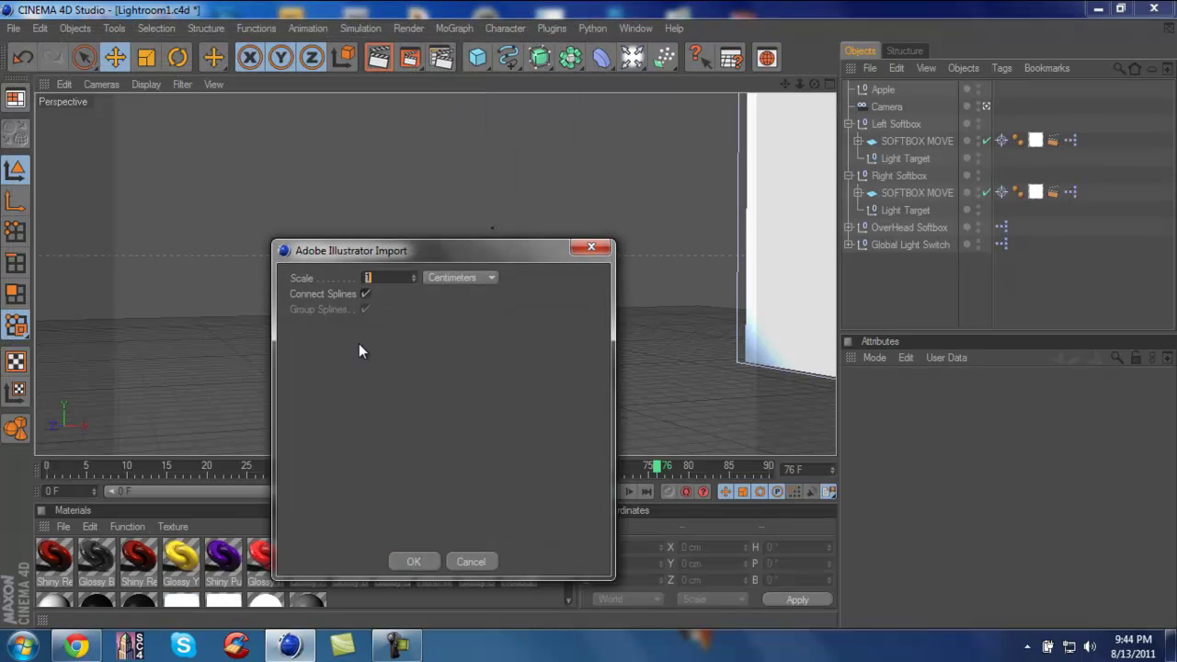
{"action": "left_click_drag", "start_coordinate": [373, 242], "coordinate": [394, 122]}
{"action": "left_click", "coordinate": [428, 441]}
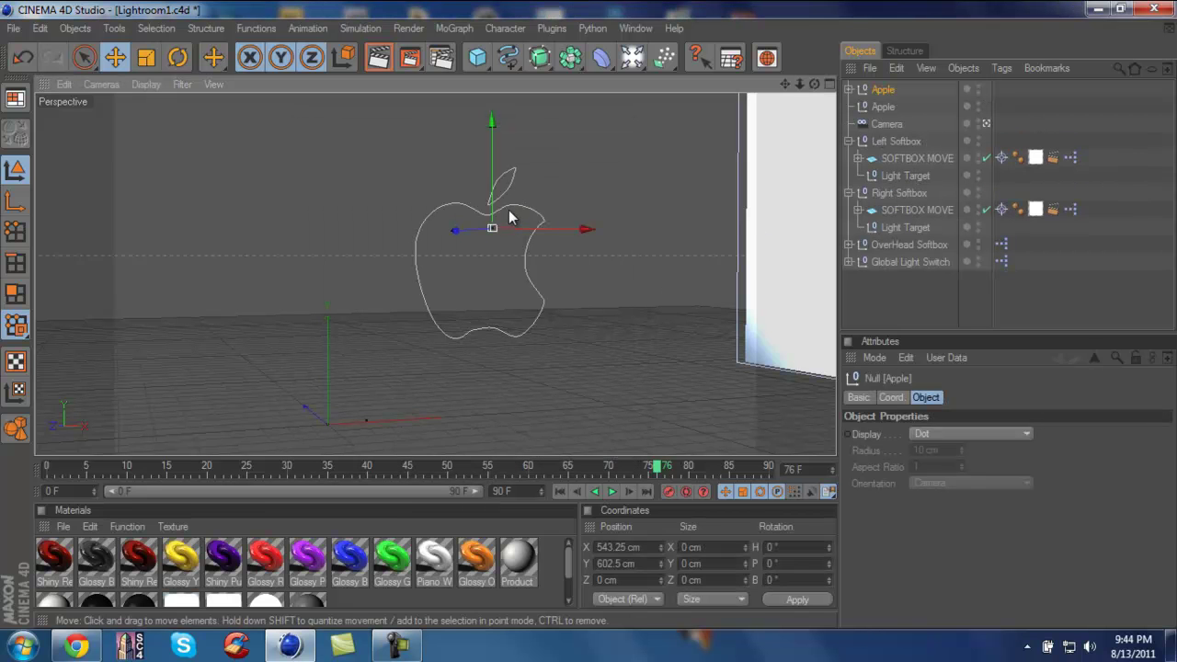
Step: Expand the imported Apple group and select its Path 1 spline
{"action": "left_click", "coordinate": [848, 90]}
{"action": "left_click", "coordinate": [891, 123]}
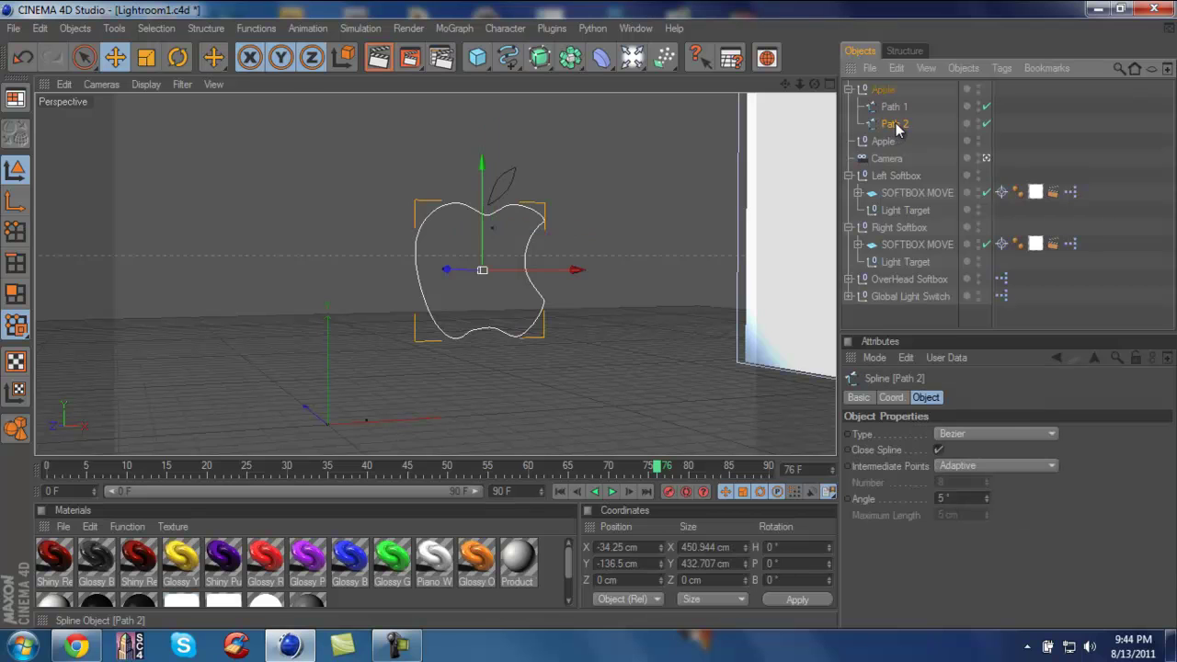
{"action": "left_click", "coordinate": [895, 107]}
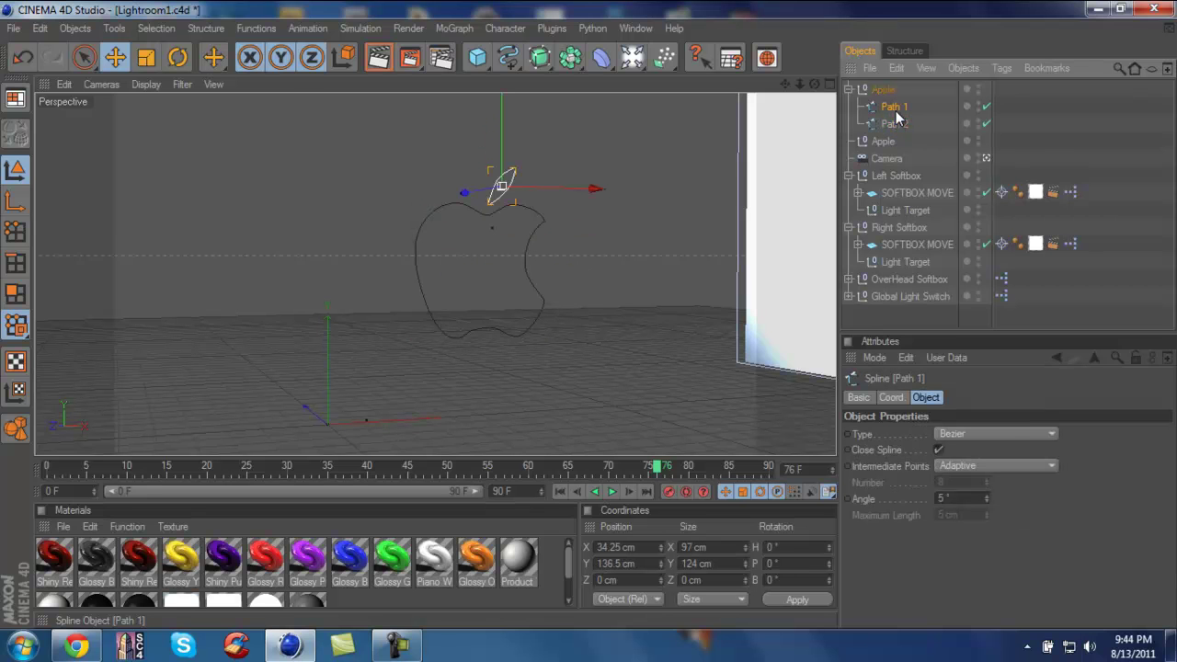
Step: Add an Extrude NURBS object and place Path 1 inside it
{"action": "left_click", "coordinate": [542, 58]}
{"action": "left_click_drag", "start_coordinate": [542, 59], "coordinate": [712, 75]}
{"action": "left_click_drag", "start_coordinate": [540, 58], "coordinate": [705, 73]}
{"action": "left_click", "coordinate": [897, 140]}
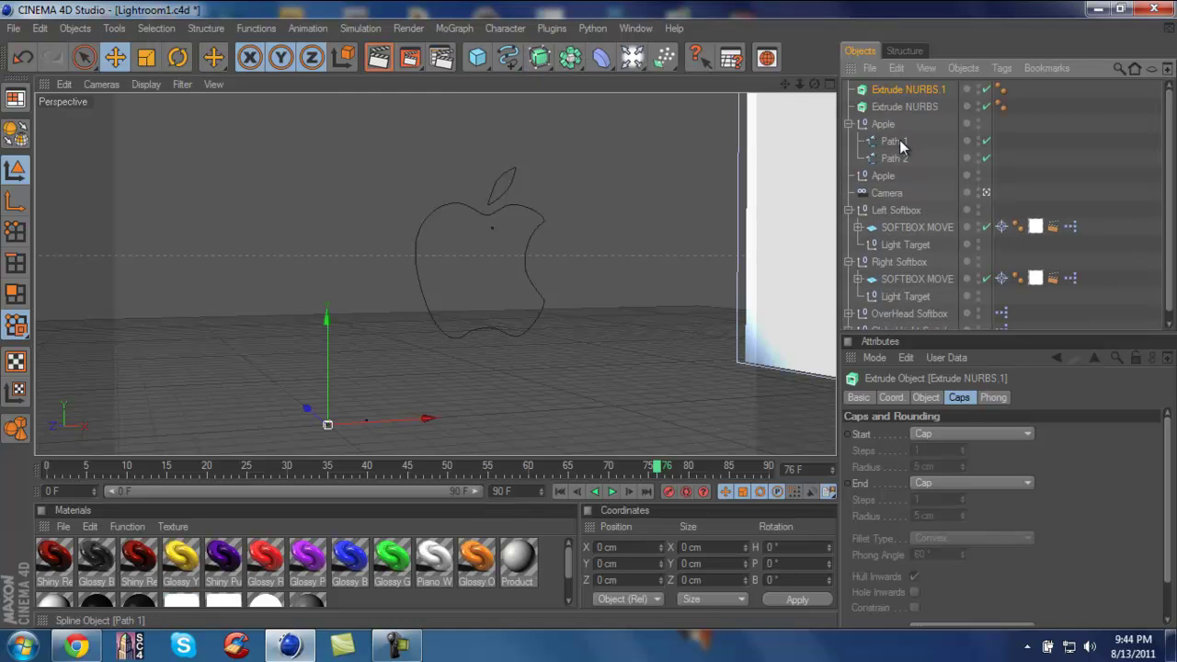
{"action": "left_click_drag", "start_coordinate": [899, 140], "coordinate": [895, 88]}
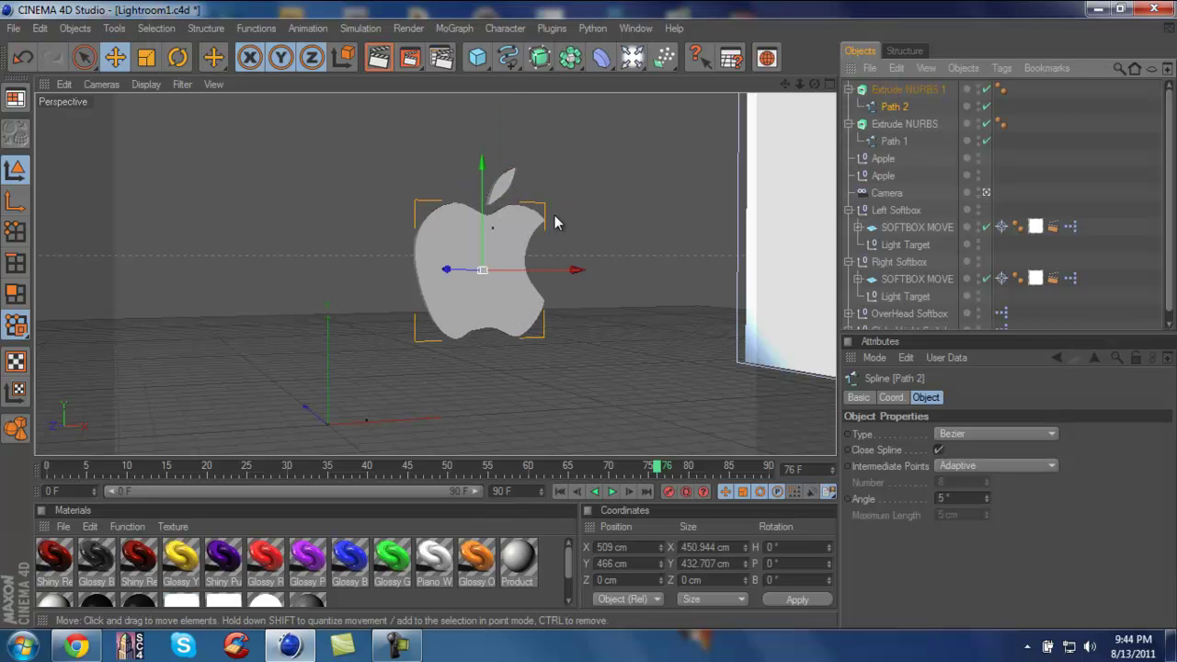
Step: Undo and redo the accidental apple move, then reframe the view on the apple
{"action": "key", "text": "ctrl+z"}
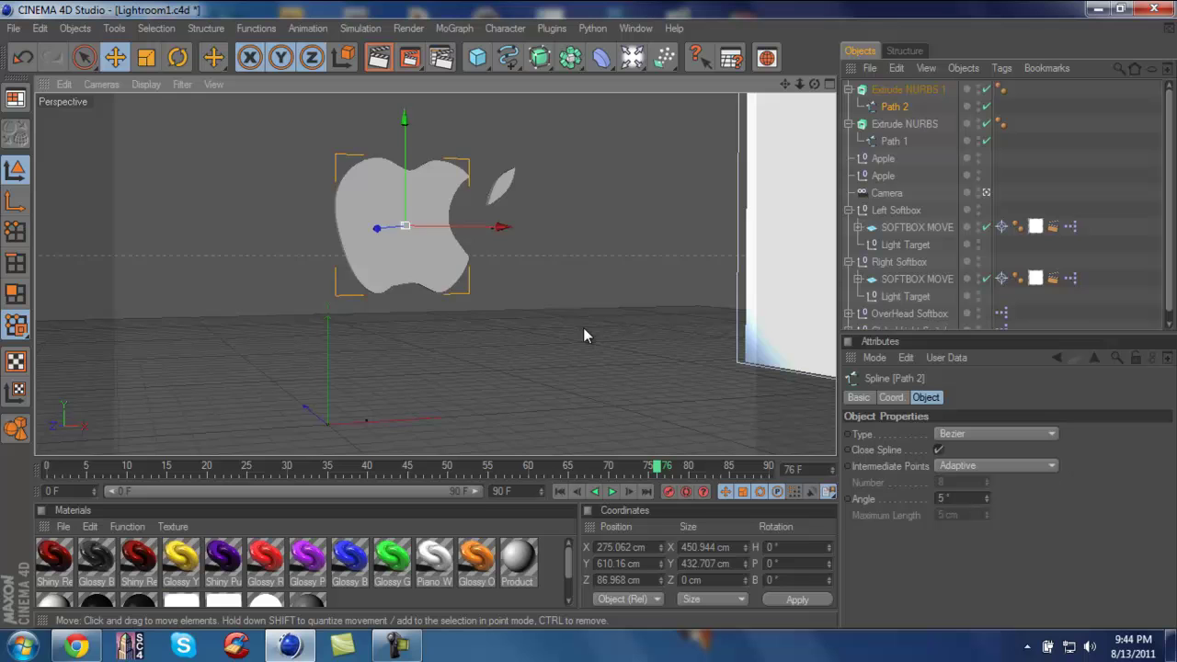
{"action": "key", "text": "ctrl+y"}
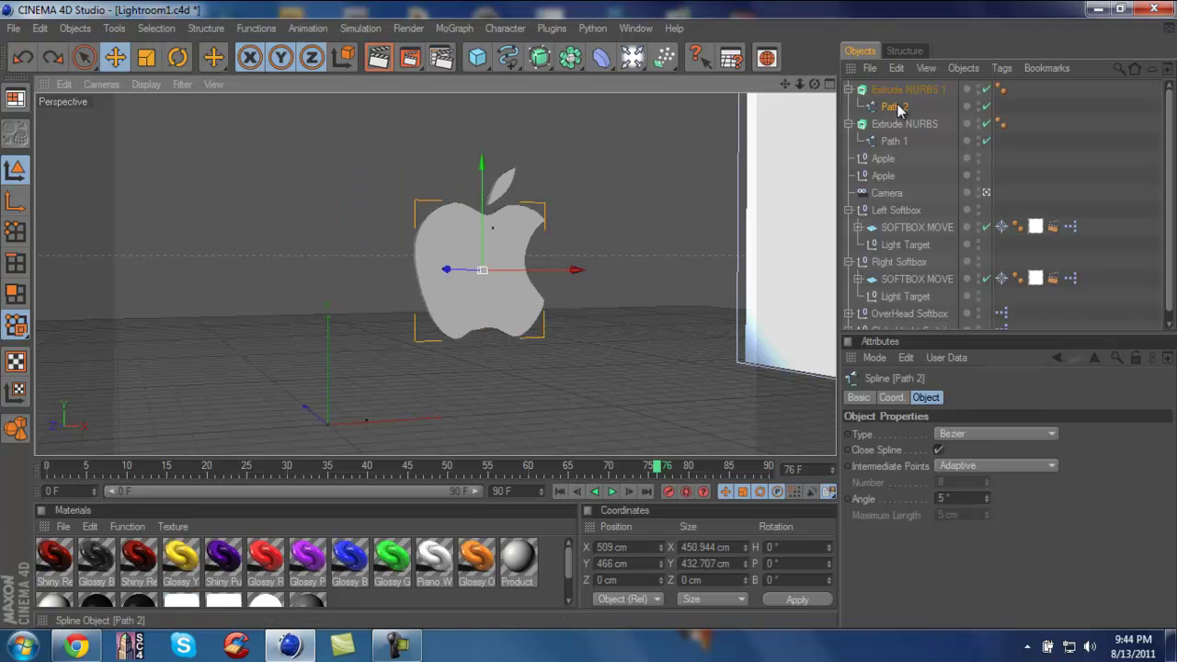
{"action": "left_click_drag", "start_coordinate": [818, 80], "coordinate": [592, 321]}
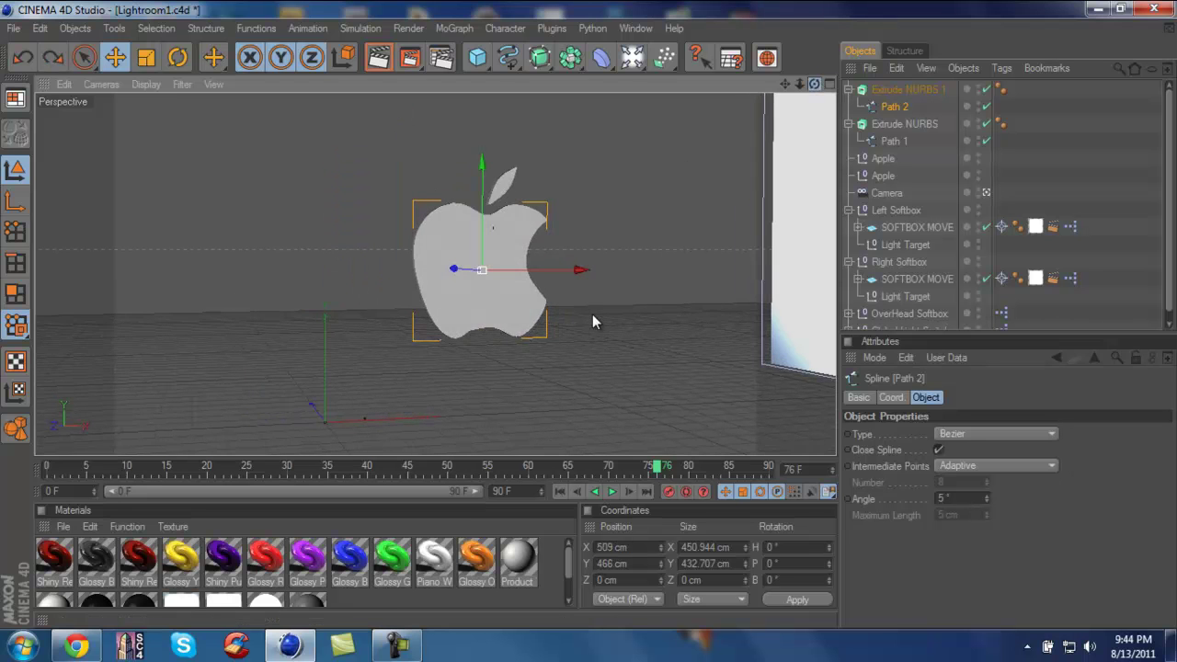
{"action": "left_click_drag", "start_coordinate": [790, 80], "coordinate": [589, 315]}
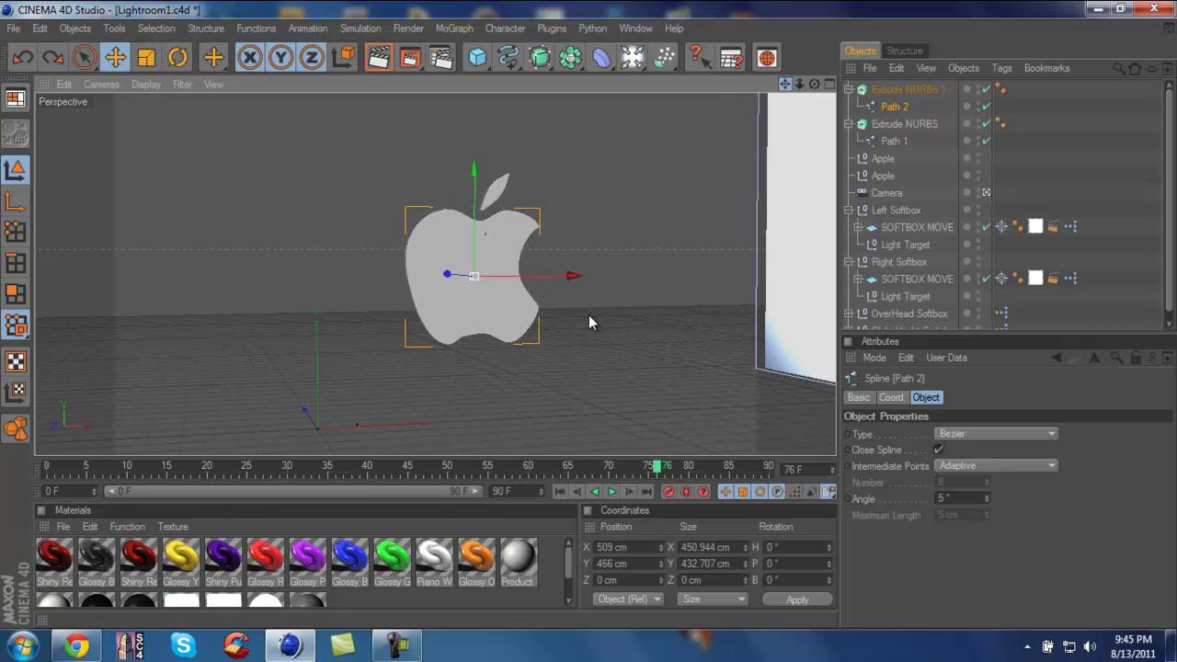
Step: Select both Extrude NURBS objects together
{"action": "left_click", "coordinate": [906, 89]}
{"action": "left_click", "coordinate": [906, 126], "text": "ctrl"}
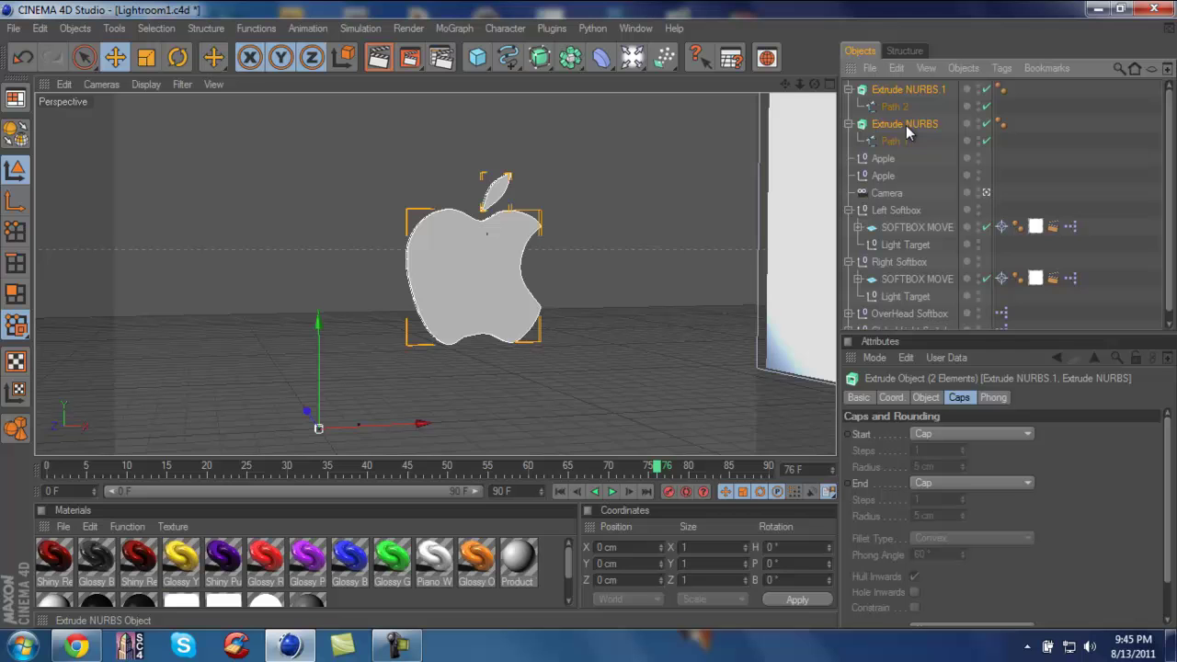
{"action": "left_click", "coordinate": [1060, 145]}
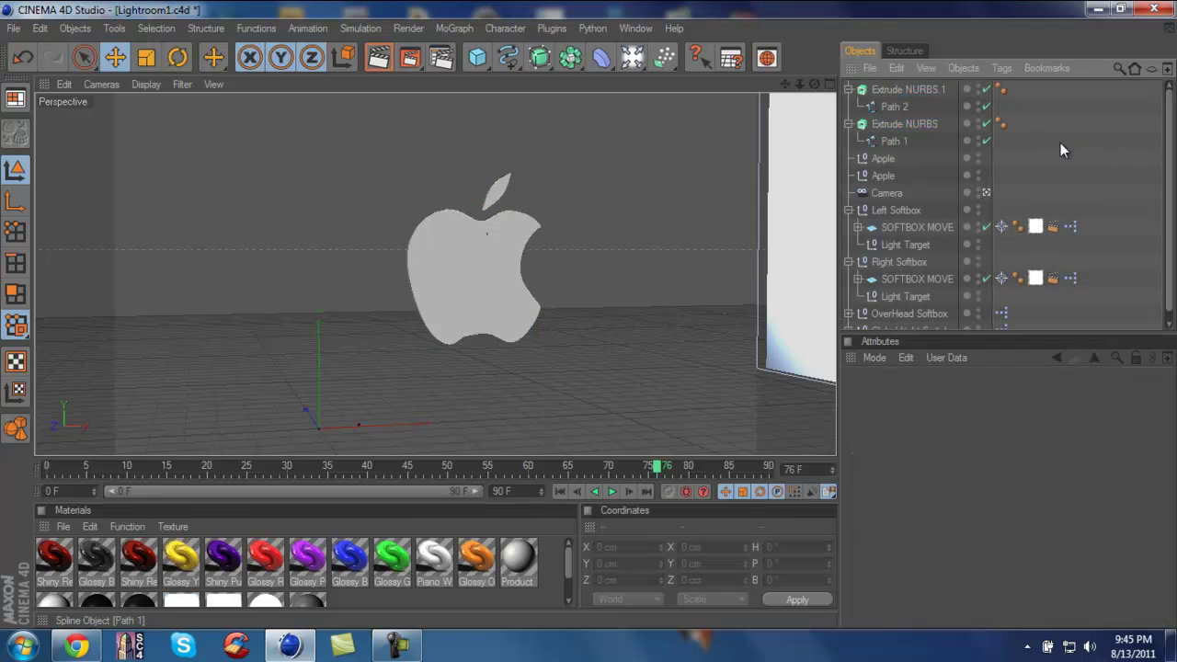
{"action": "left_click", "coordinate": [899, 89]}
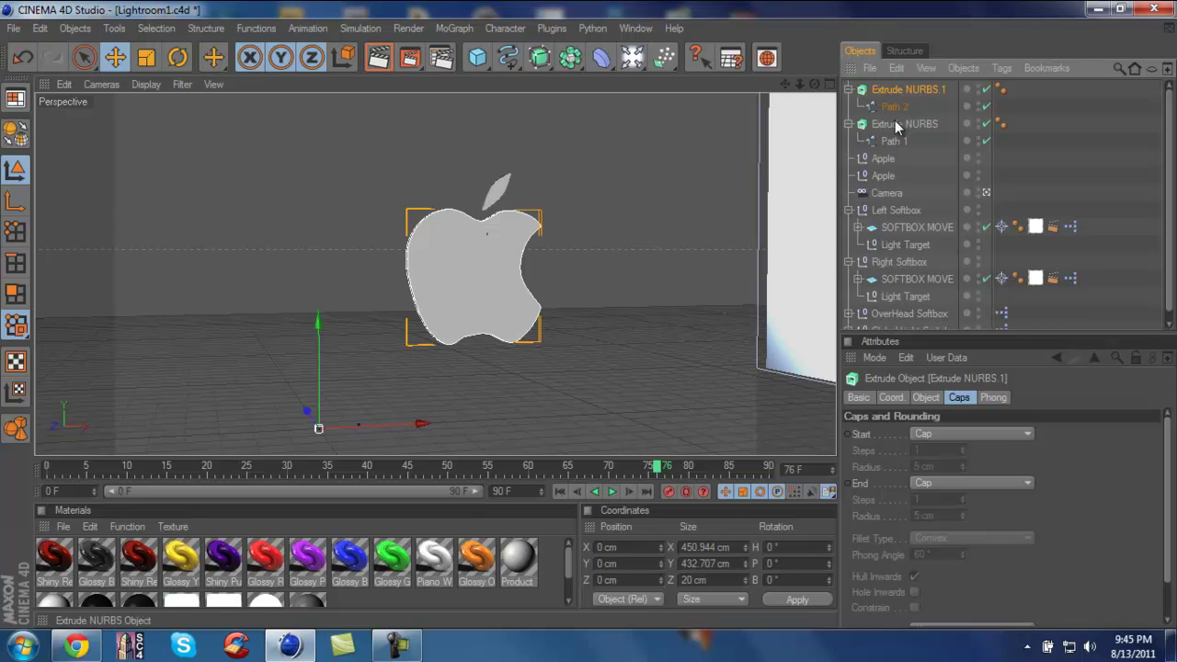
{"action": "left_click", "coordinate": [895, 122], "text": "ctrl"}
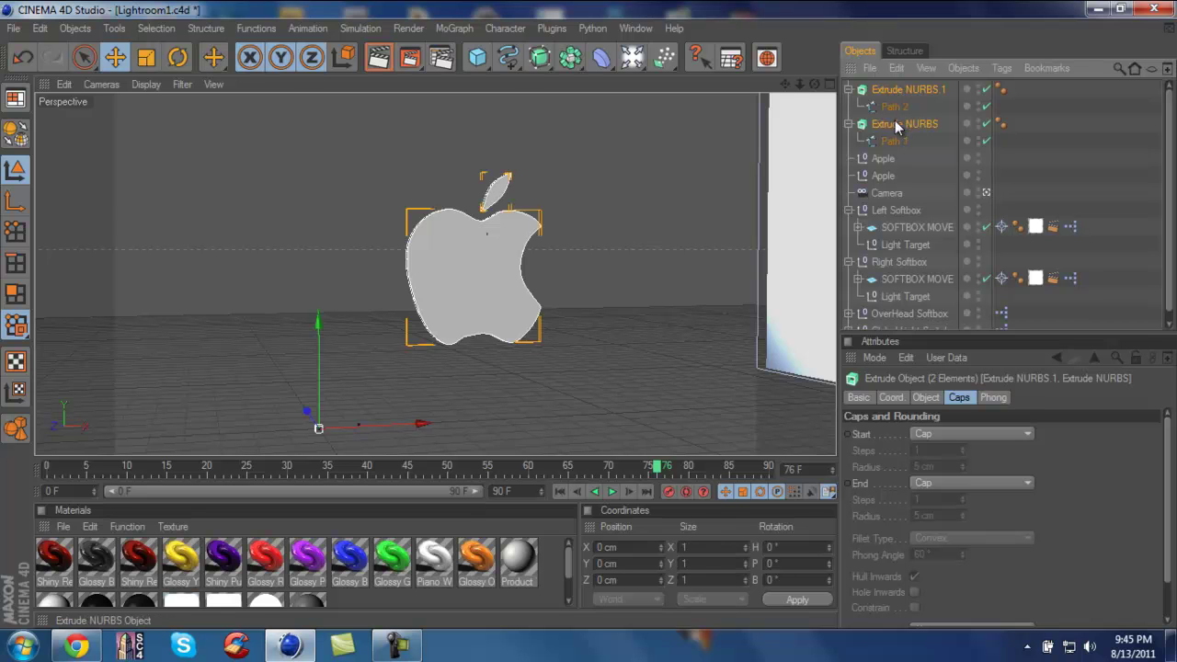
Step: Set start and end caps to Fillet Cap with 4 steps and a 3 cm front radius
{"action": "left_click", "coordinate": [933, 436]}
{"action": "left_click", "coordinate": [929, 499]}
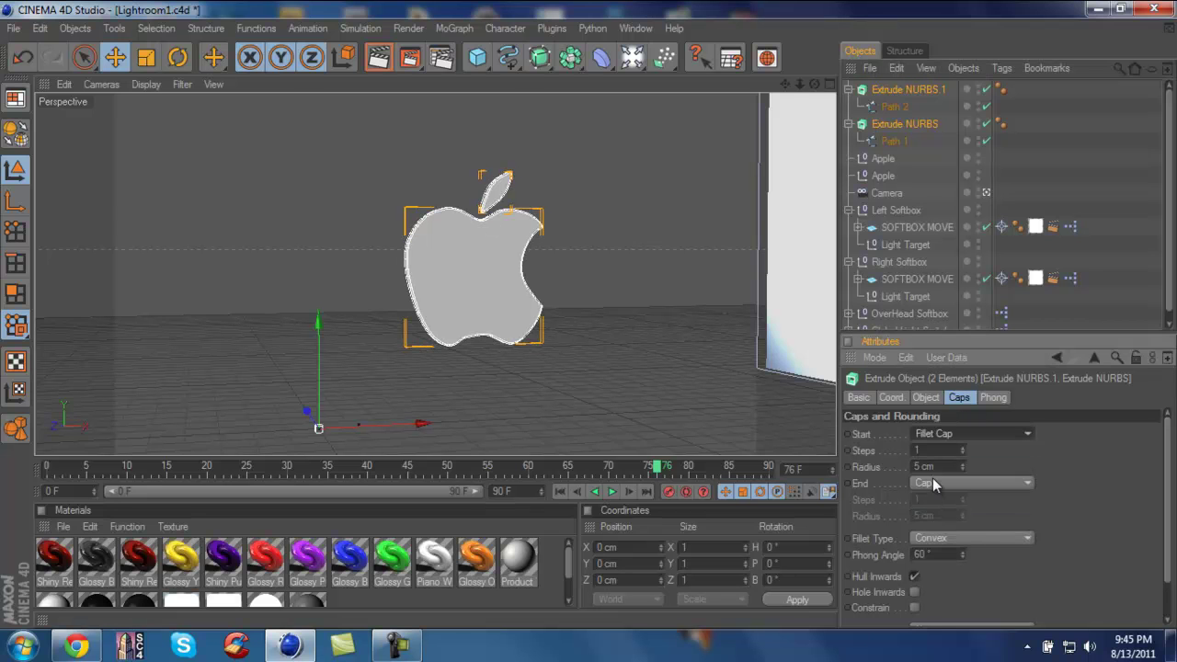
{"action": "left_click", "coordinate": [930, 484]}
{"action": "left_click", "coordinate": [934, 549]}
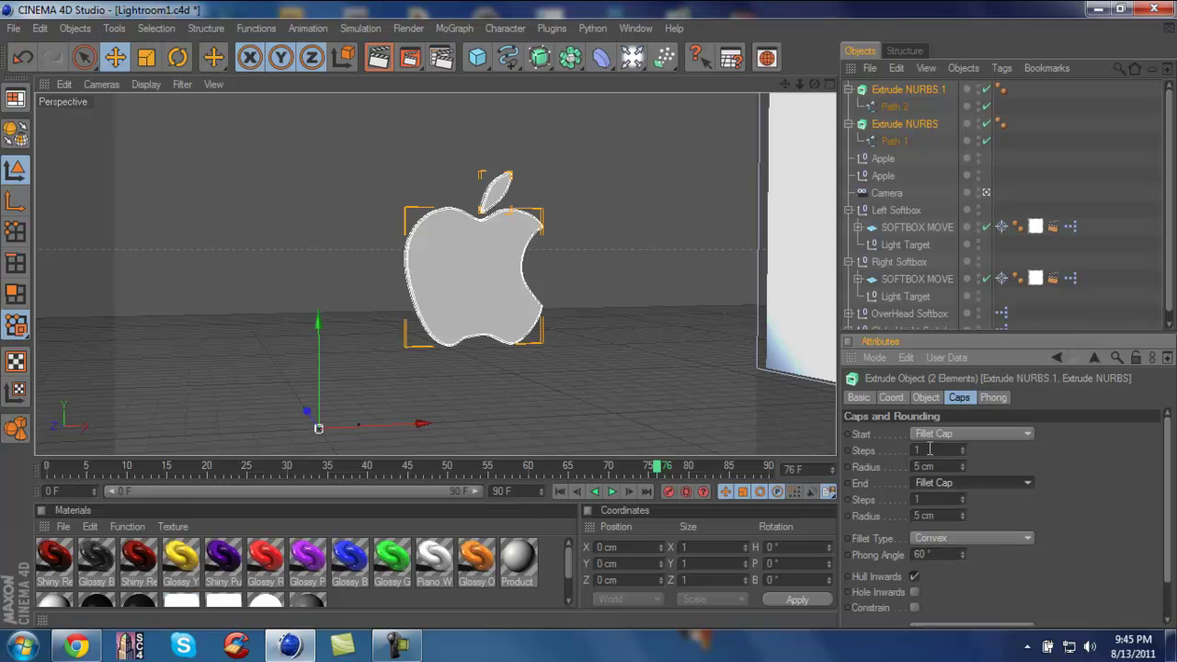
{"action": "left_click", "coordinate": [930, 450]}
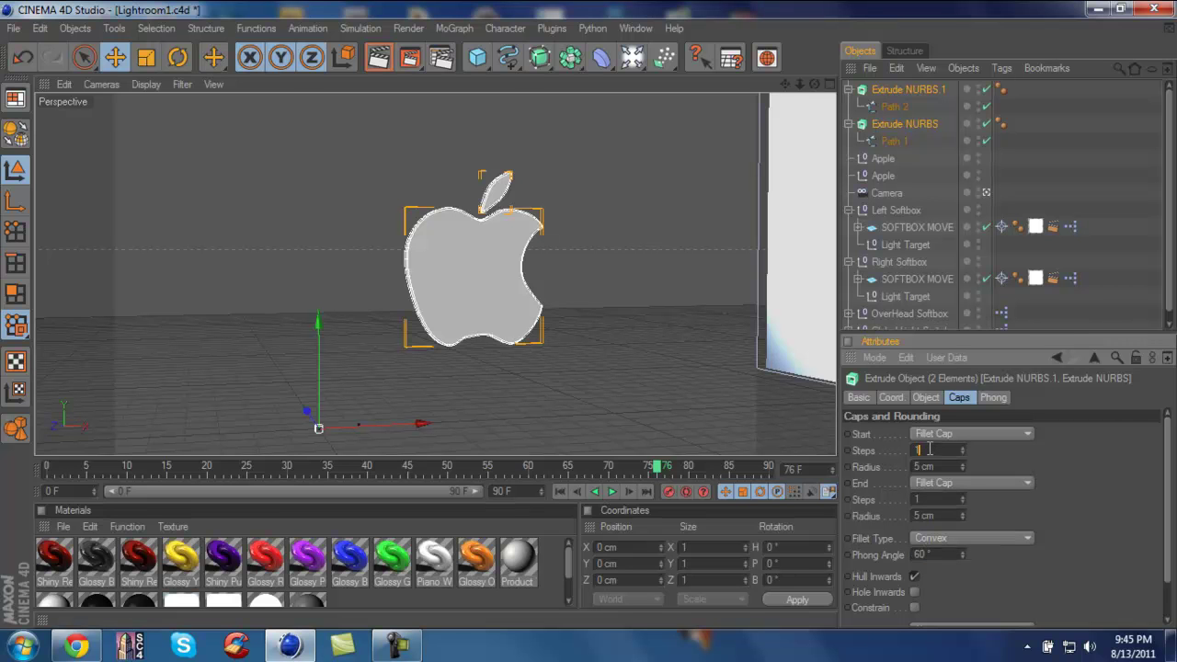
{"action": "type", "text": "4"}
{"action": "key", "text": "Tab"}
{"action": "type", "text": "3"}
{"action": "key", "text": "Tab"}
{"action": "key", "text": "Tab"}
{"action": "type", "text": "4"}
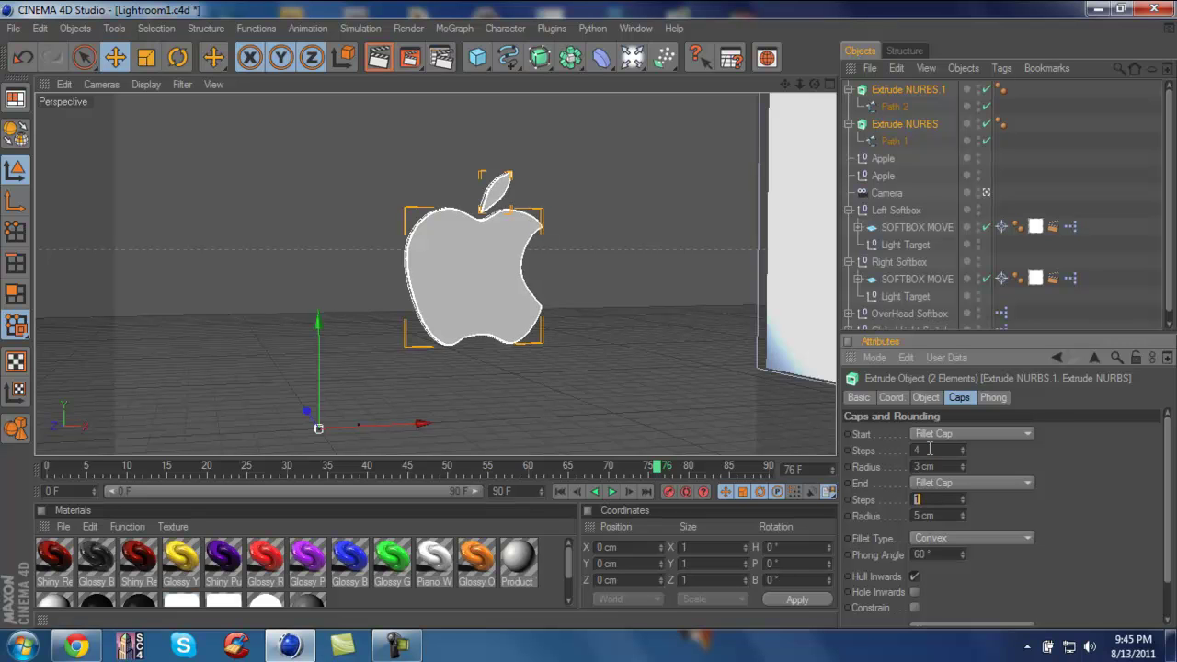
{"action": "key", "text": "Tab"}
Step: Finish the 3 cm back fillet radius and change the extrusion Z movement from 20 to 80 cm
{"action": "type", "text": "3"}
{"action": "left_click", "coordinate": [926, 399]}
{"action": "double_click", "coordinate": [1051, 434]}
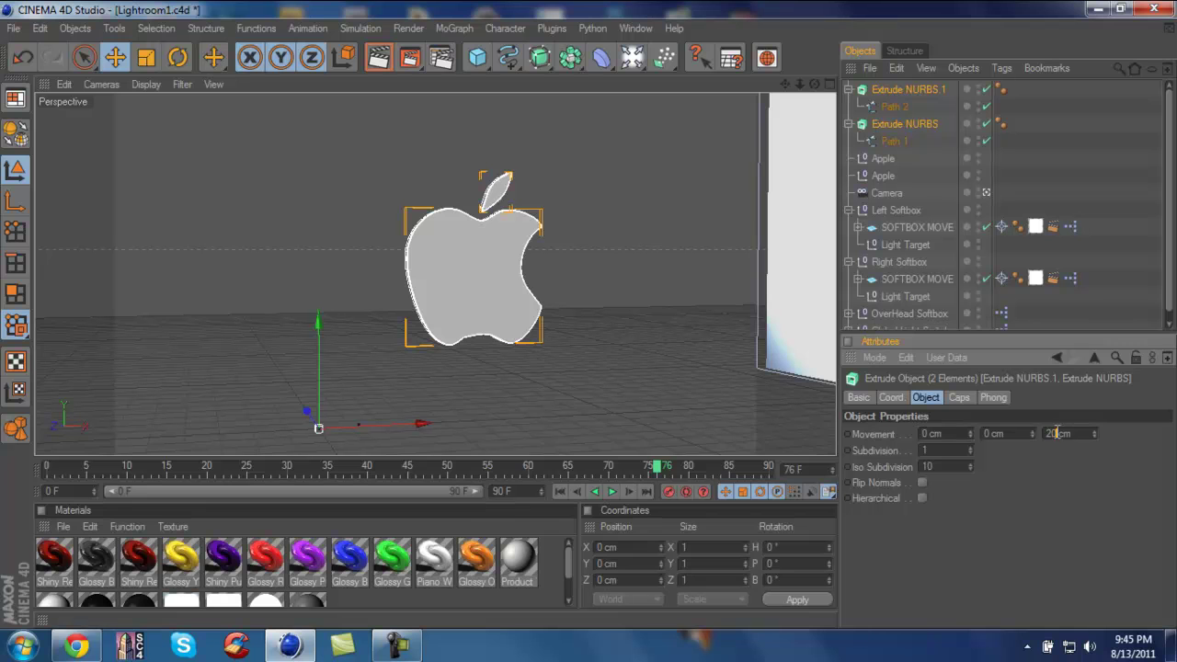
{"action": "key", "text": "BackSpace"}
{"action": "type", "text": "80"}
{"action": "key", "text": "Return"}
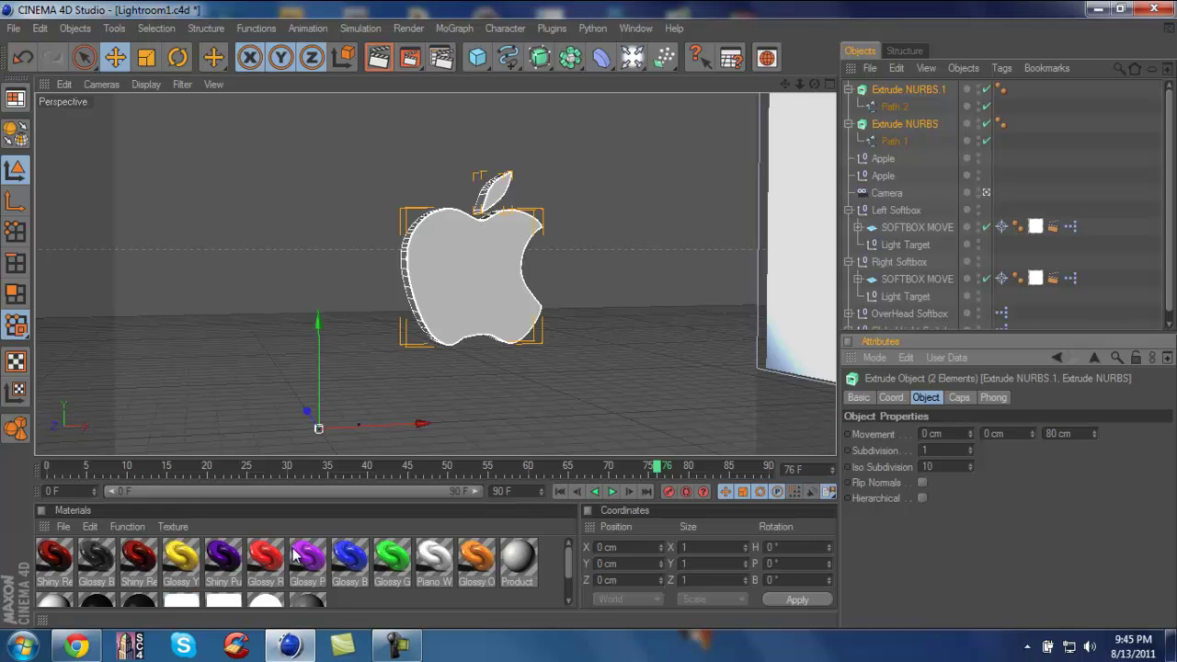
Step: Apply Glossy Purple to the extruded apple and run a preview render, dismissing the Texture Error
{"action": "left_click_drag", "start_coordinate": [296, 556], "coordinate": [463, 294]}
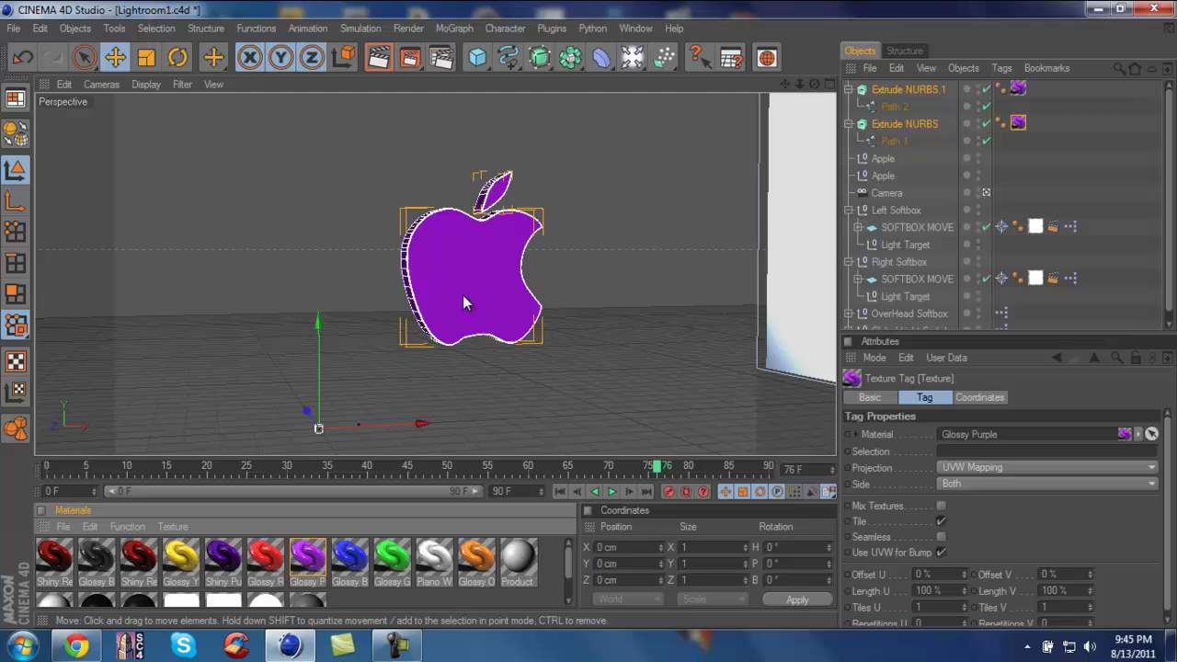
{"action": "left_click", "coordinate": [378, 57]}
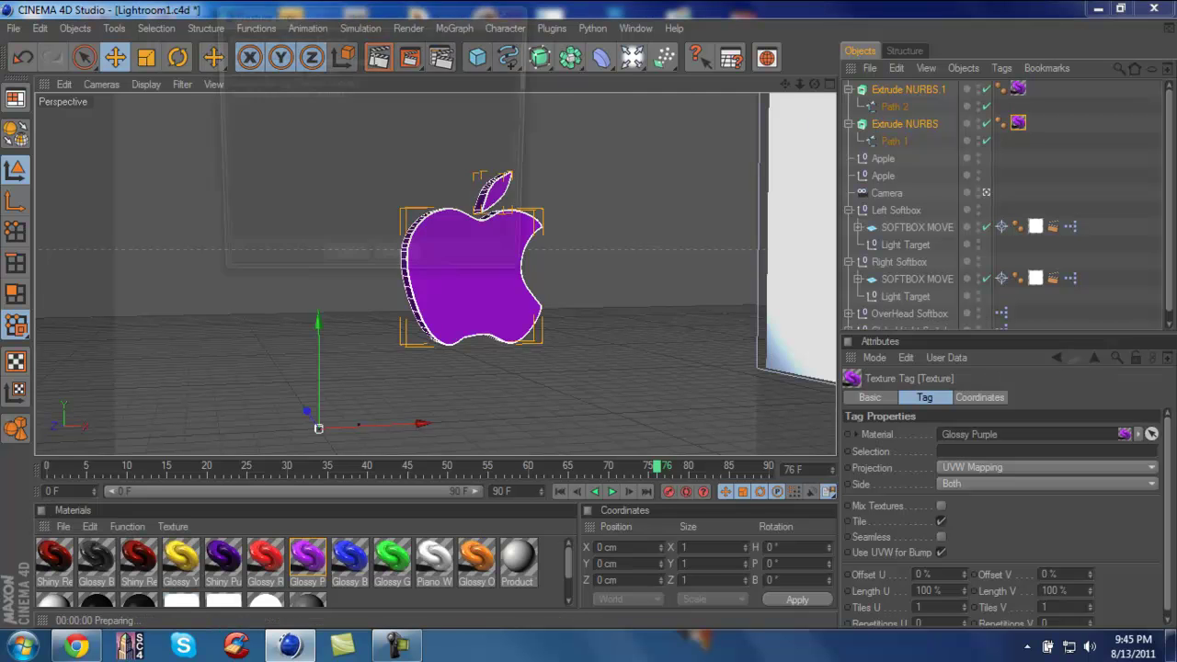
{"action": "left_click", "coordinate": [338, 267]}
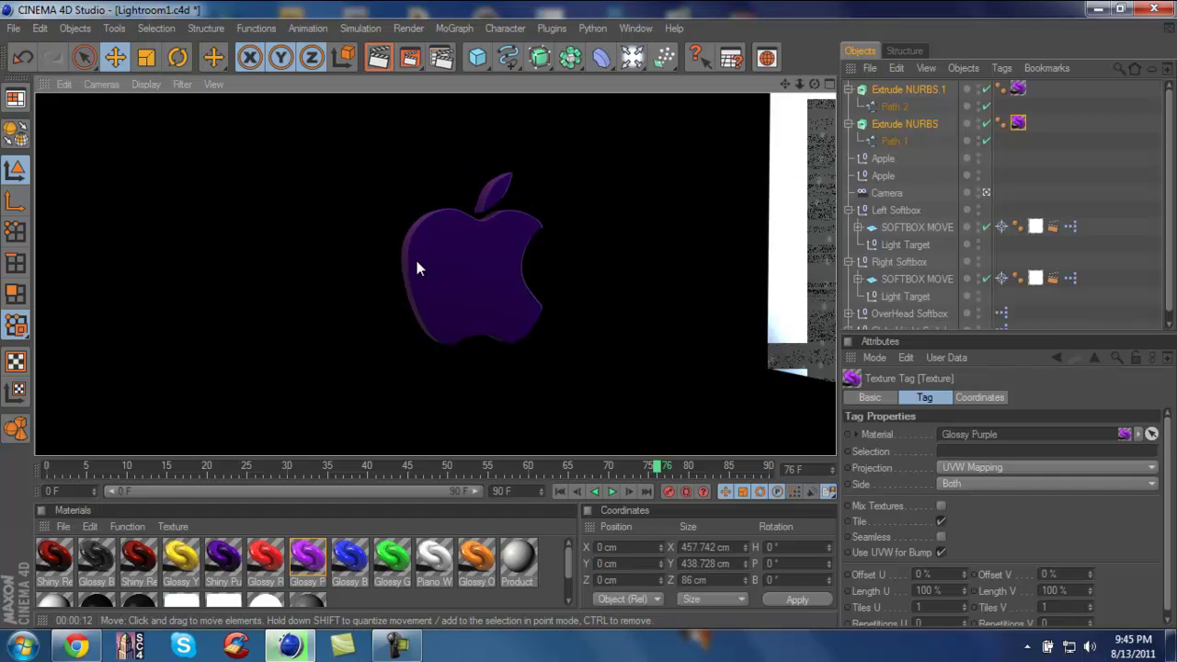
{"action": "left_click", "coordinate": [479, 251]}
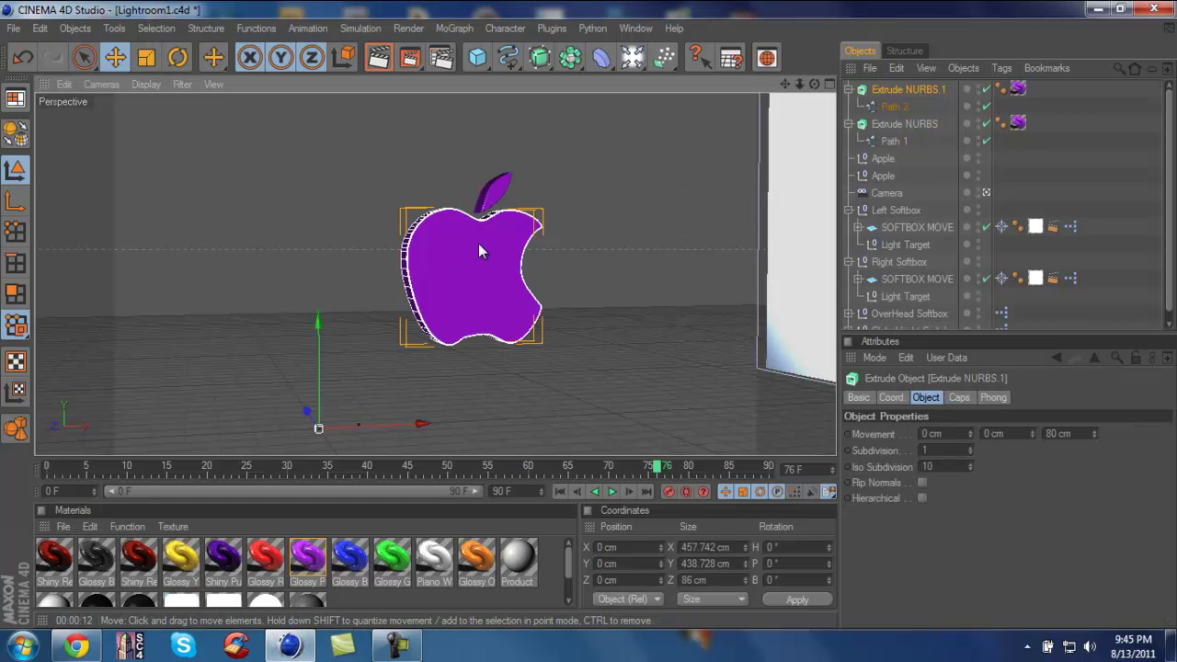
Step: Copy and paste both apple extrusions and set the copies' Z movement to 40 cm
{"action": "left_click", "coordinate": [891, 125], "text": "ctrl"}
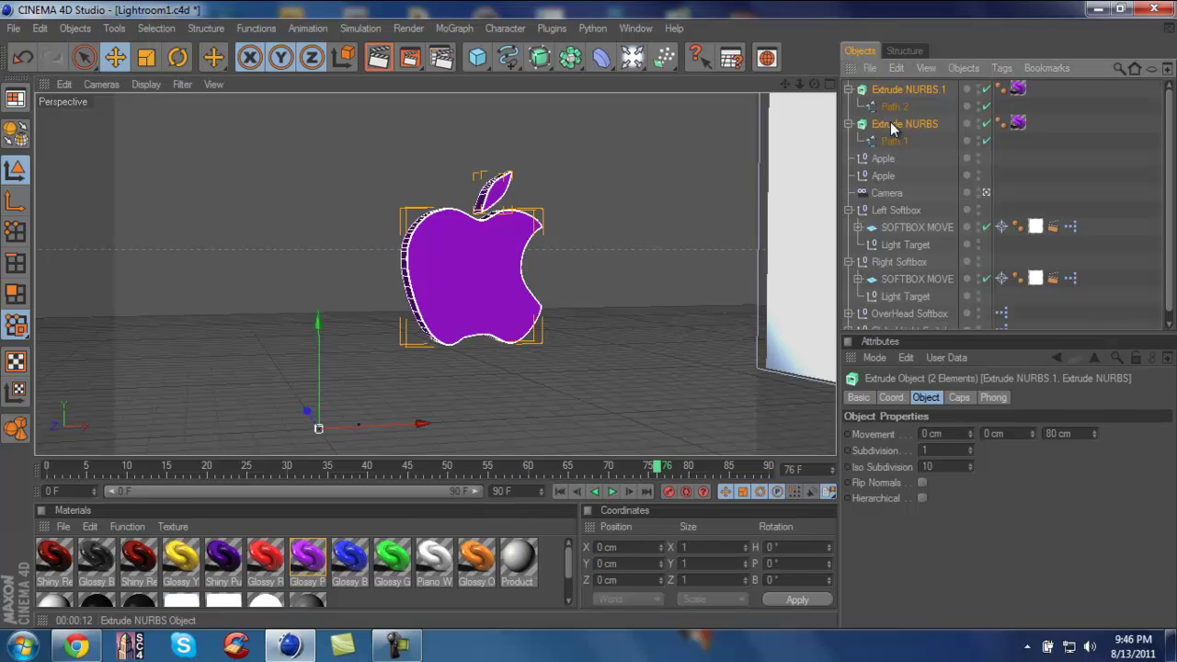
{"action": "key", "text": "ctrl+c"}
{"action": "key", "text": "ctrl+v"}
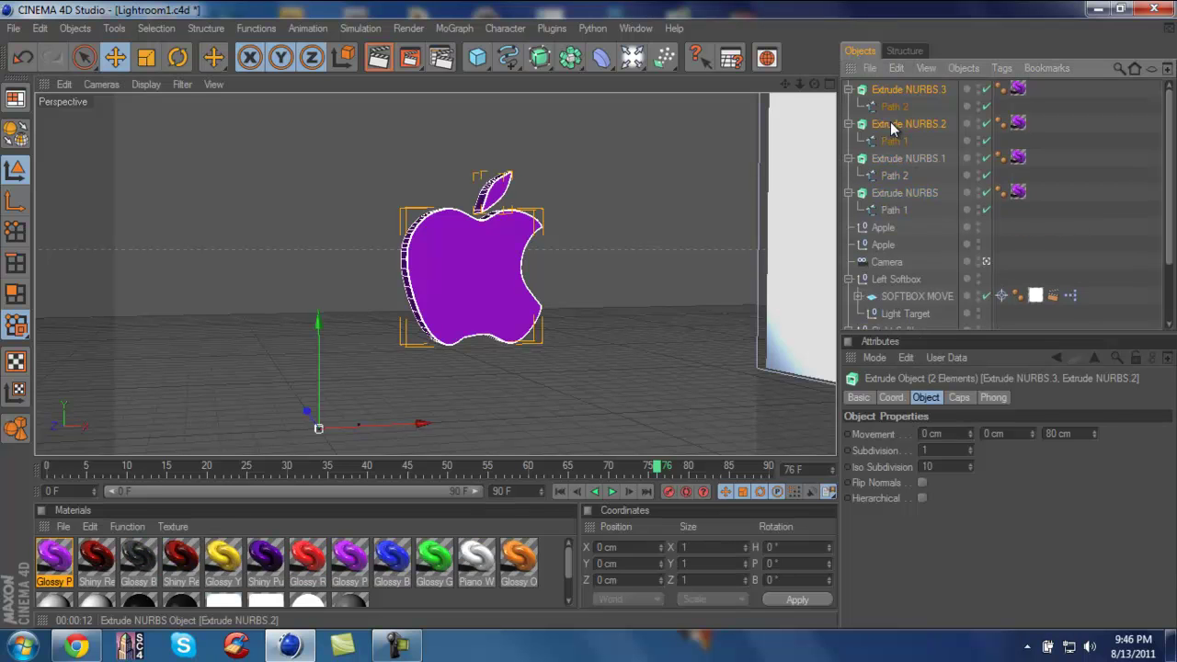
{"action": "left_click", "coordinate": [1054, 433]}
{"action": "key", "text": "BackSpace"}
{"action": "type", "text": "4"}
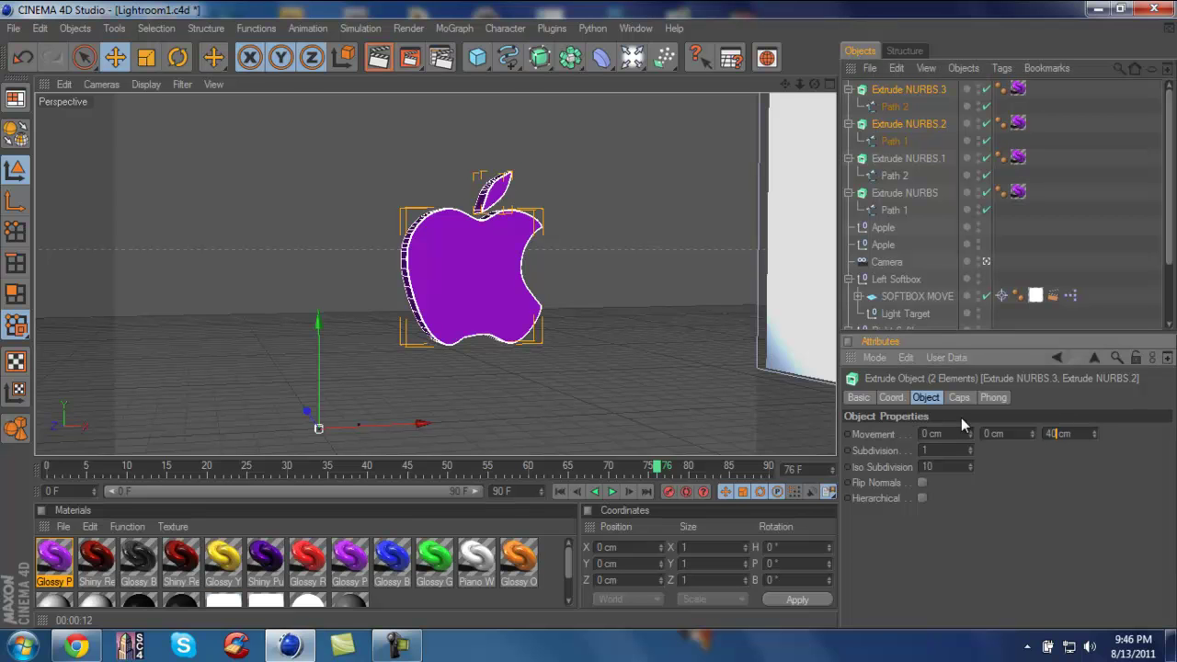
Step: Give the copies' front and back fillet caps 7 steps and a 5 cm radius
{"action": "left_click", "coordinate": [959, 398]}
{"action": "left_click", "coordinate": [943, 451]}
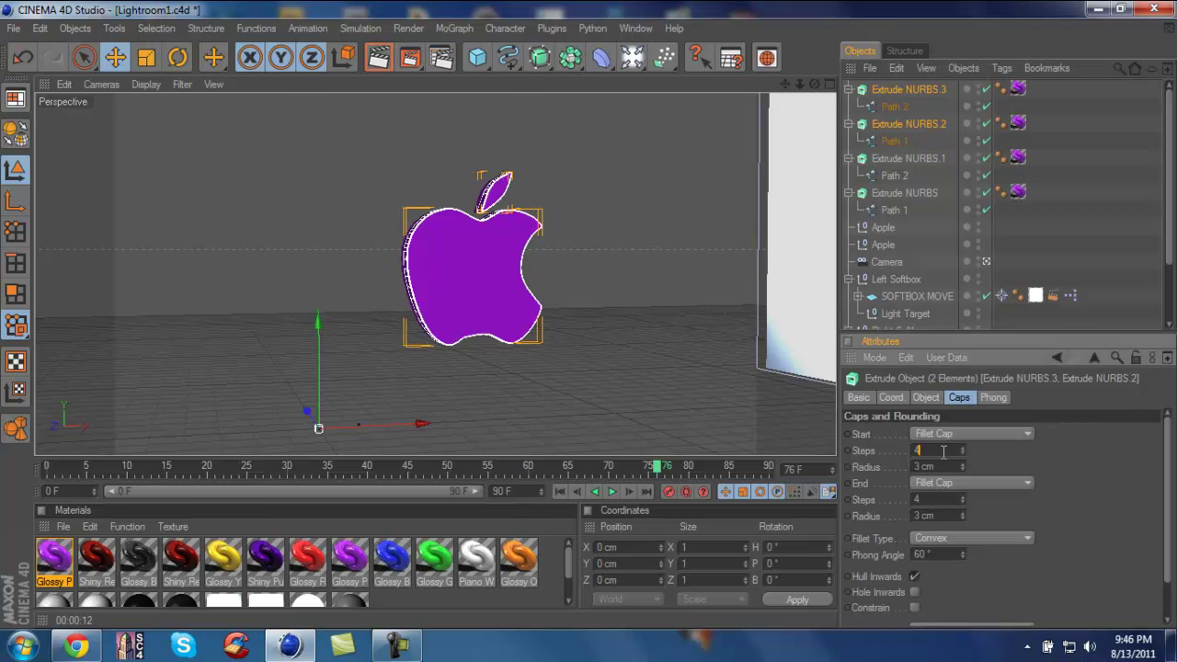
{"action": "key", "text": "BackSpace"}
{"action": "type", "text": "7"}
{"action": "key", "text": "Tab"}
{"action": "type", "text": "5"}
{"action": "key", "text": "Tab"}
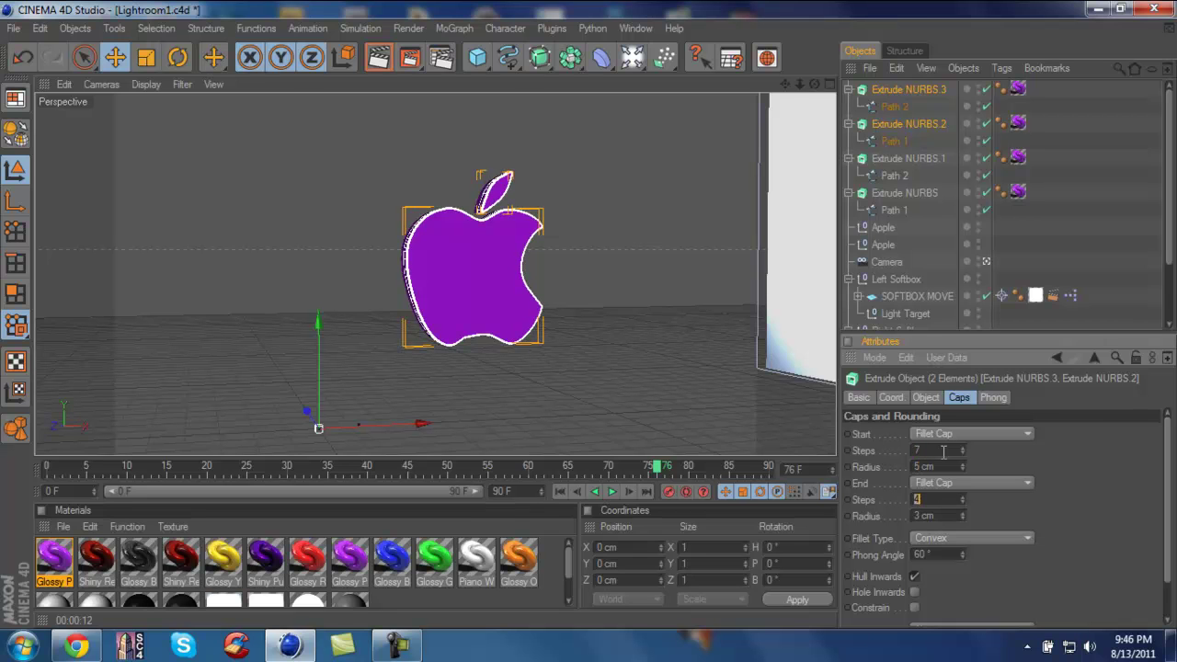
{"action": "type", "text": "7"}
{"action": "key", "text": "Tab"}
{"action": "type", "text": "5"}
Step: Coat Extrude NURBS.3 and Extrude NURBS.2 in Glossy Black and move them back to Z 28.34 cm
{"action": "left_click", "coordinate": [176, 537]}
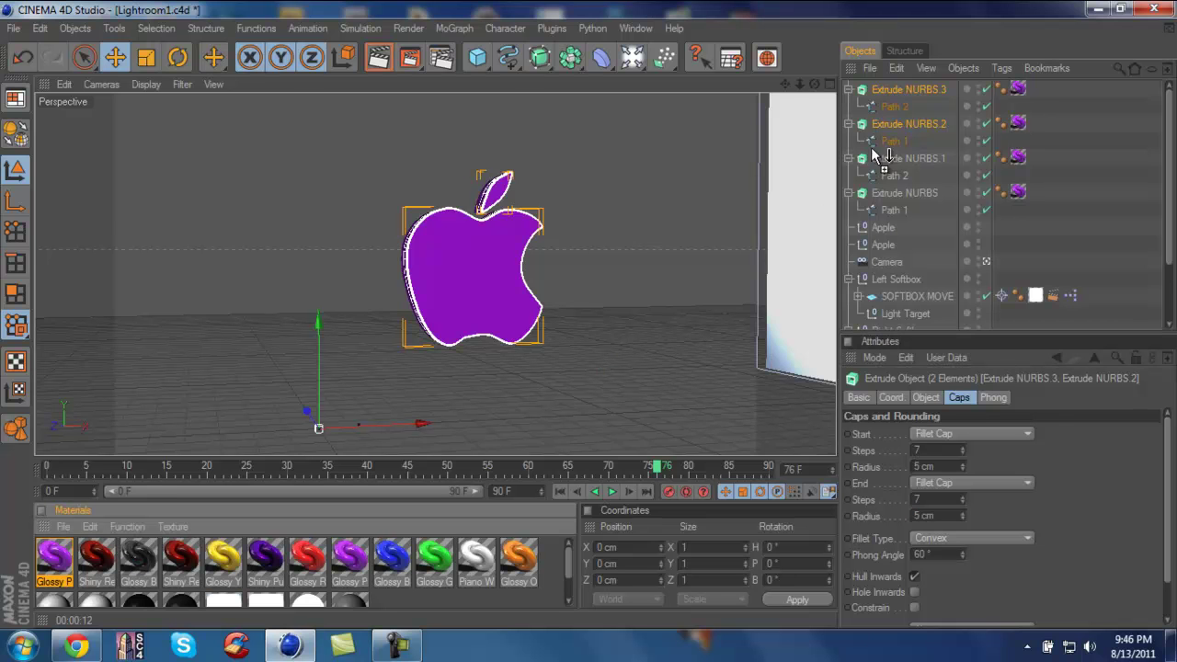
{"action": "left_click_drag", "start_coordinate": [874, 152], "coordinate": [906, 87]}
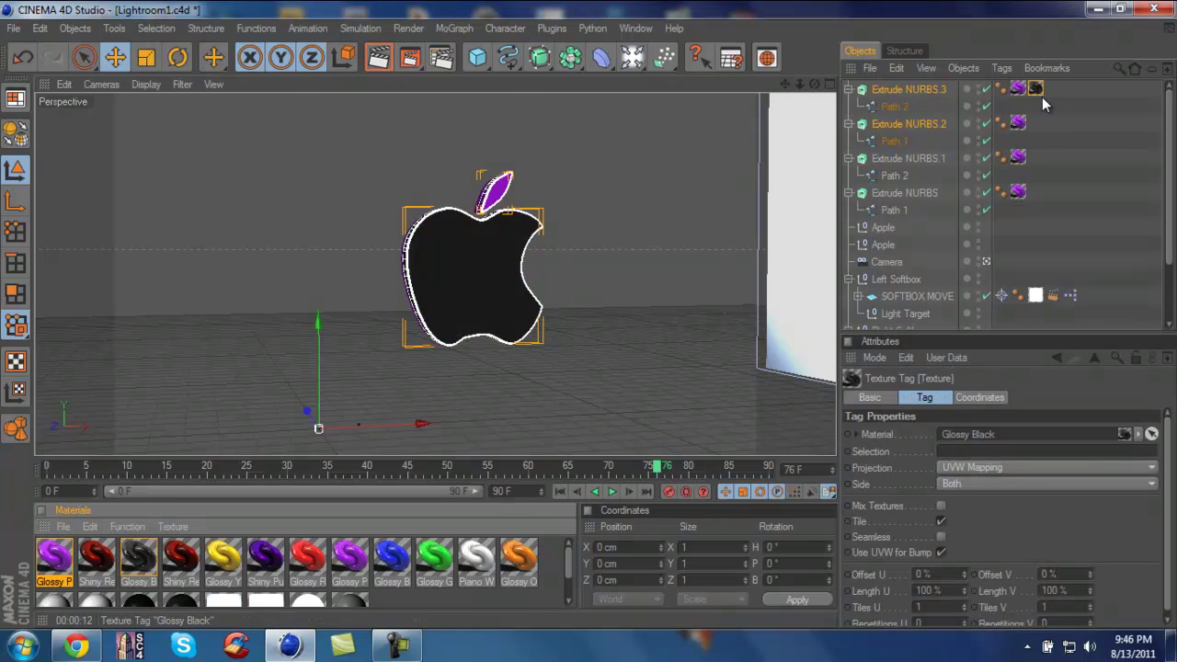
{"action": "left_click_drag", "start_coordinate": [1041, 94], "coordinate": [1038, 124], "text": "ctrl"}
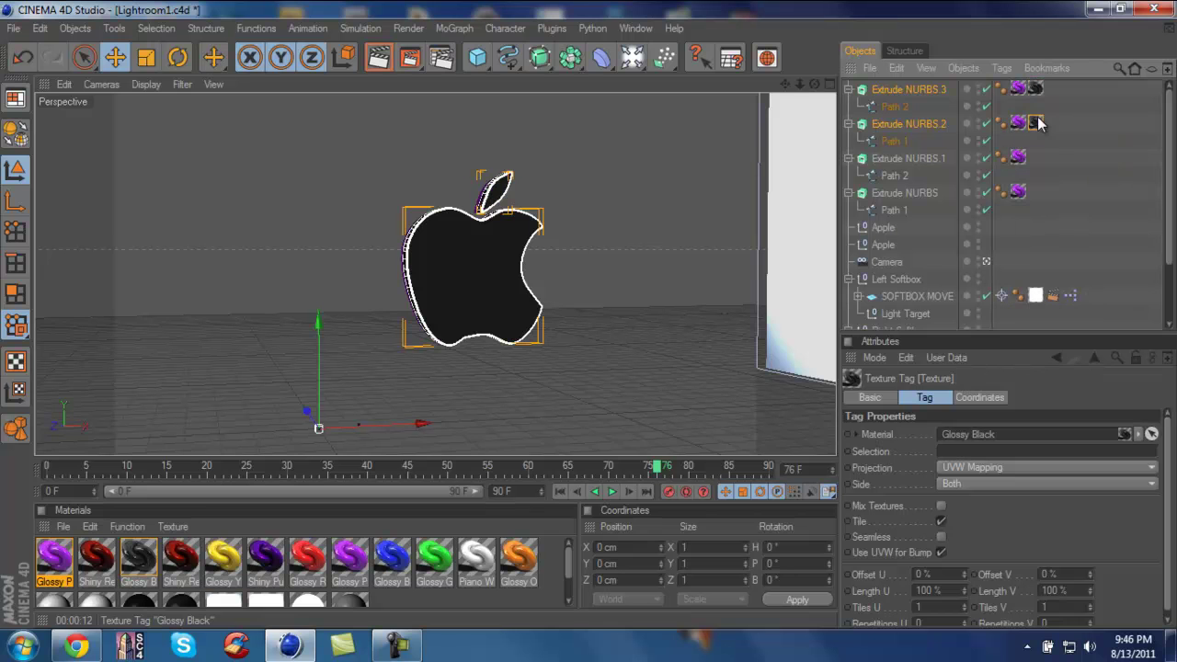
{"action": "left_click_drag", "start_coordinate": [814, 84], "coordinate": [581, 319]}
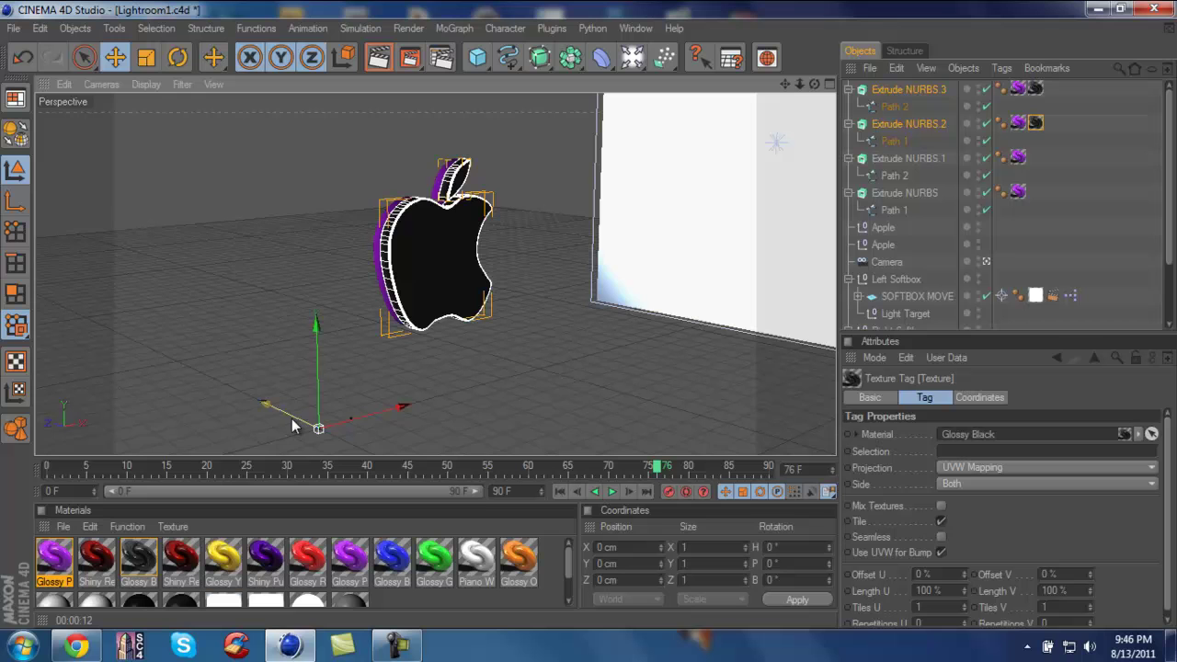
{"action": "left_click_drag", "start_coordinate": [292, 417], "coordinate": [589, 315]}
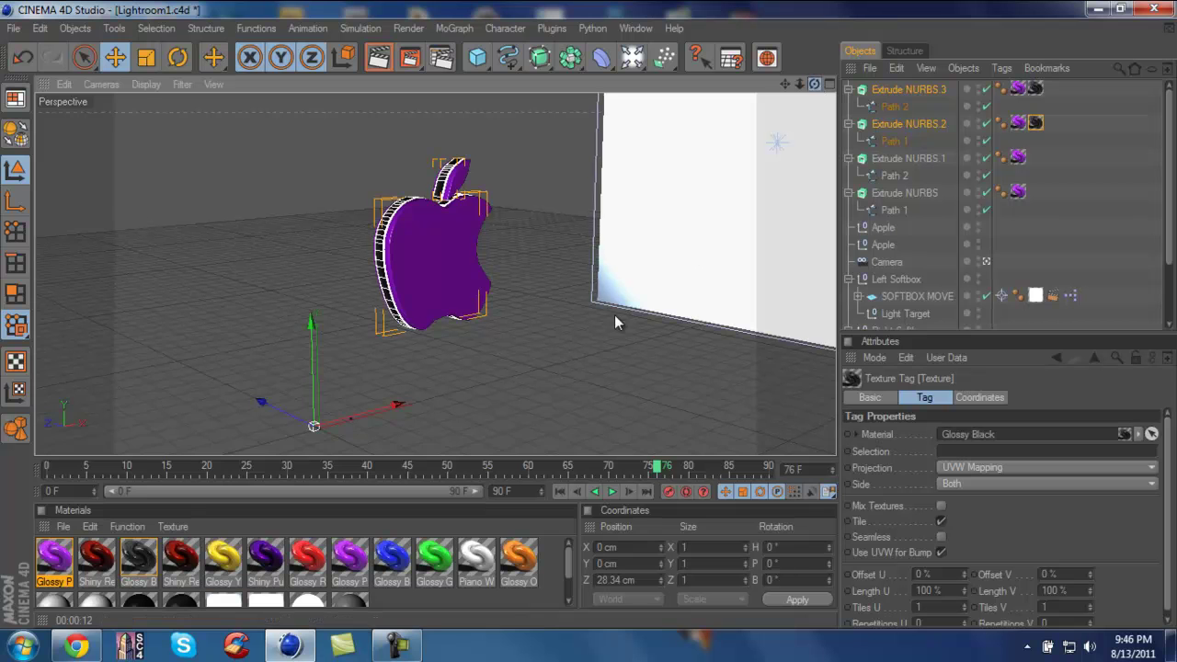
Step: Return to the front camera view and render a preview of the purple-and-black apple
{"action": "key", "text": "ctrl+shift+z"}
{"action": "key", "text": "ctrl+shift+z"}
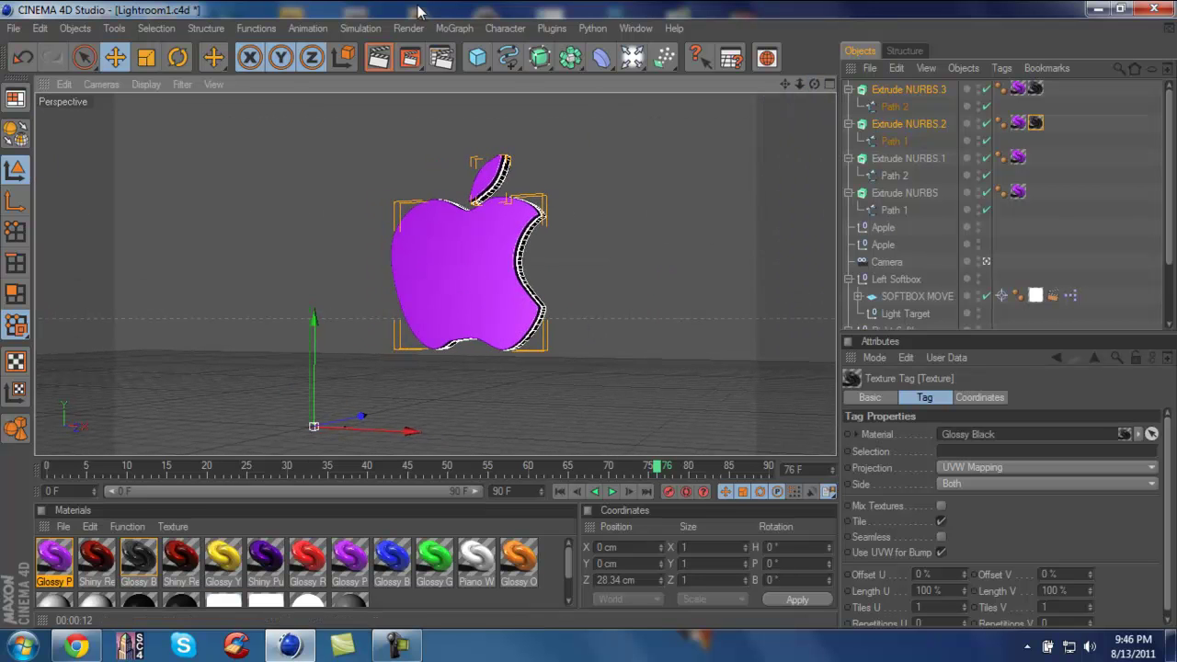
{"action": "left_click", "coordinate": [411, 57]}
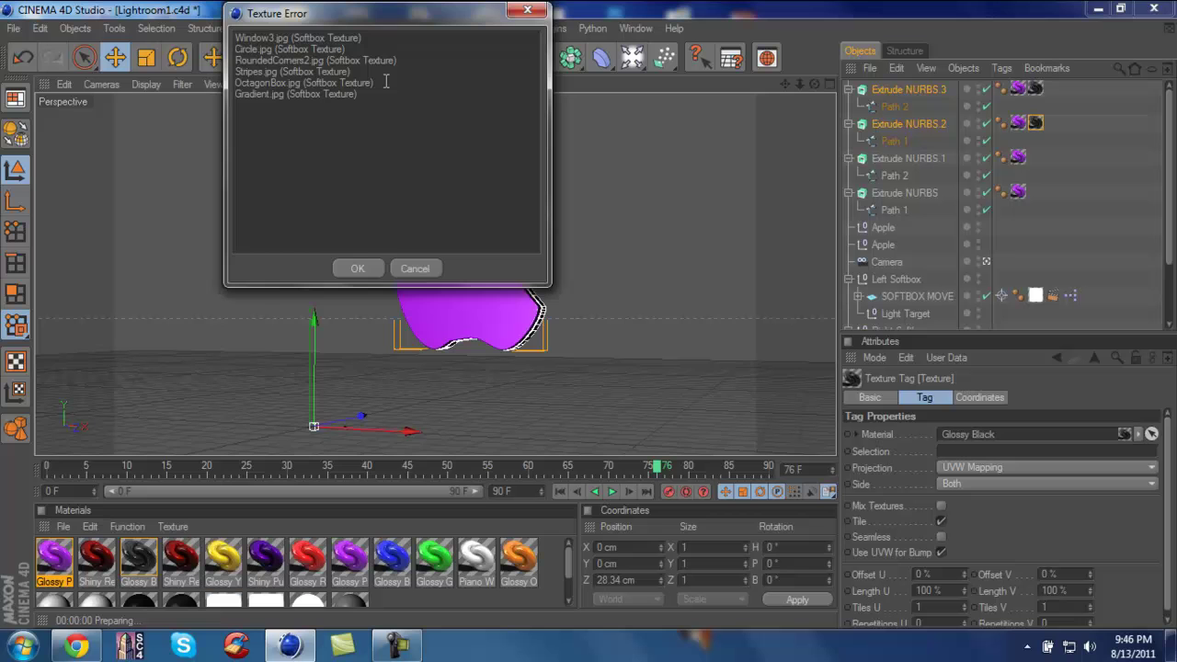
{"action": "left_click", "coordinate": [355, 260]}
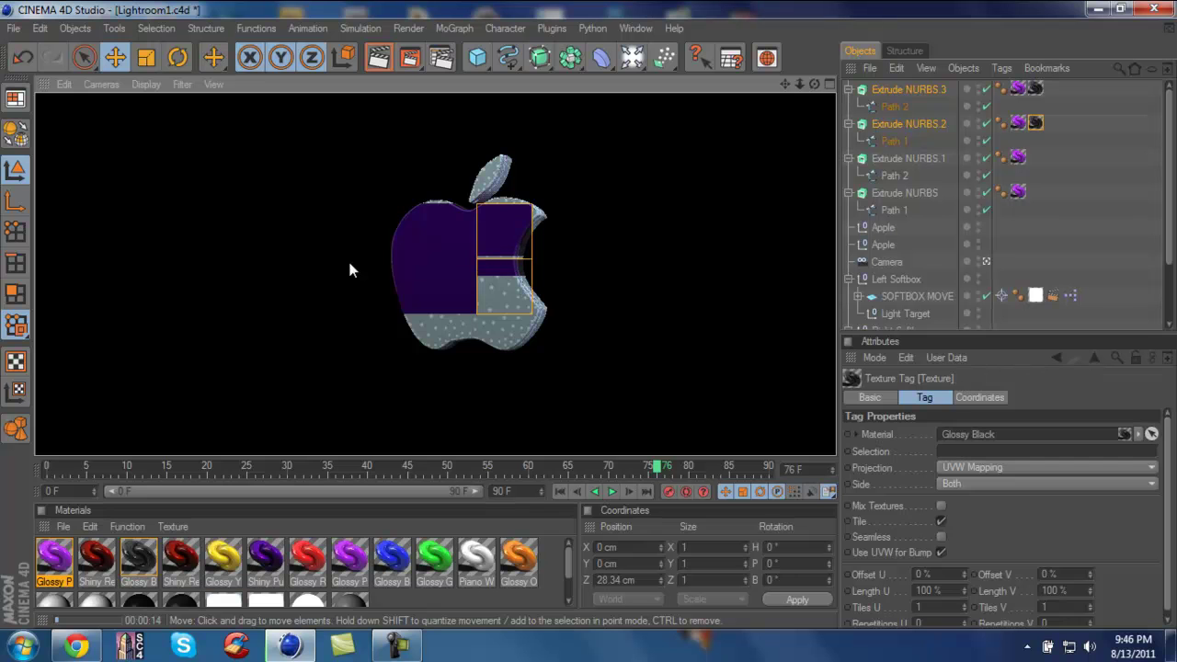
Step: Stop the render, minimize Cinema 4D, and move the Apple.ai icon higher on the desktop
{"action": "left_click", "coordinate": [348, 257]}
{"action": "left_click", "coordinate": [1096, 9]}
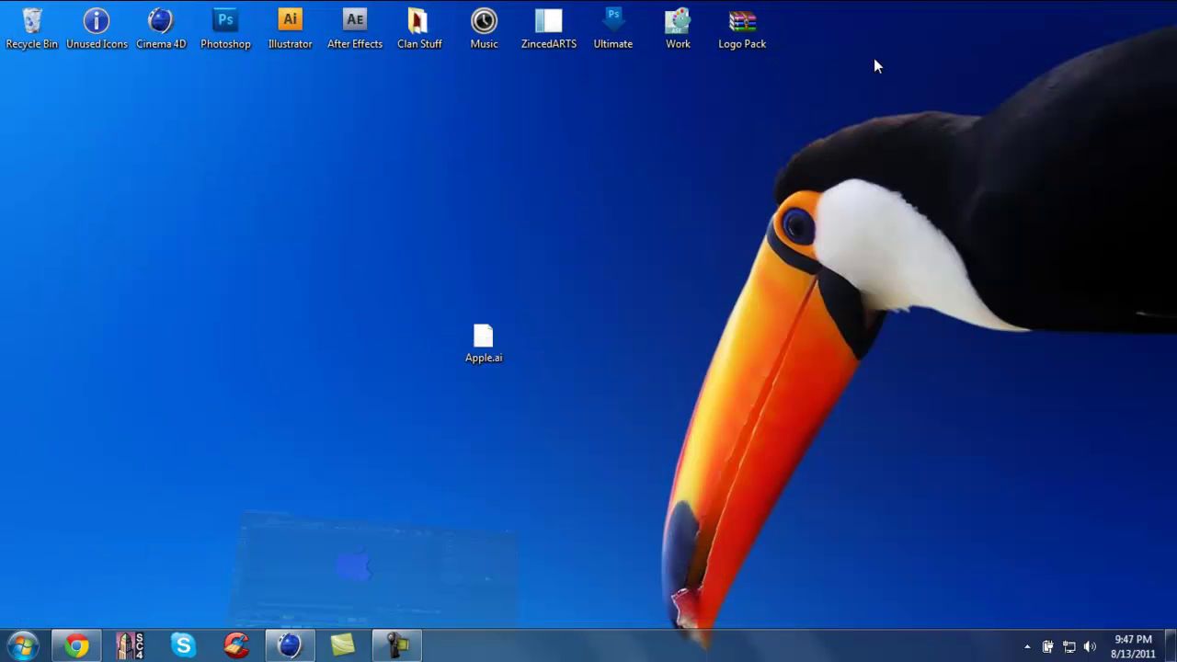
{"action": "left_click_drag", "start_coordinate": [478, 342], "coordinate": [475, 230]}
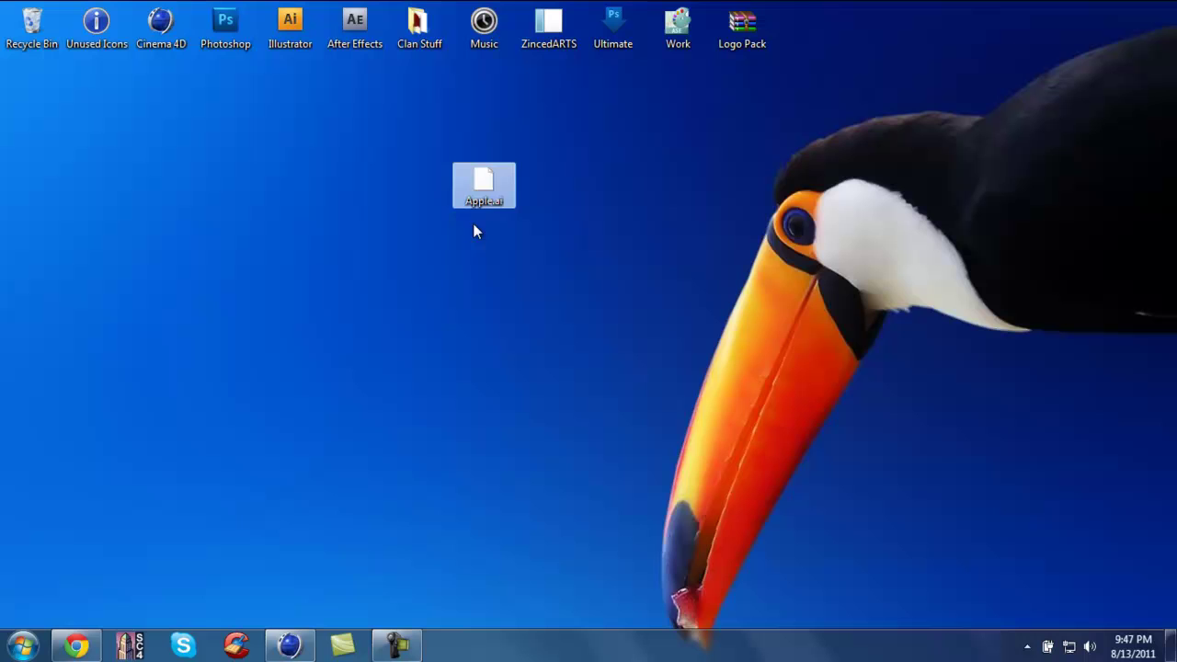
{"action": "left_click", "coordinate": [554, 278]}
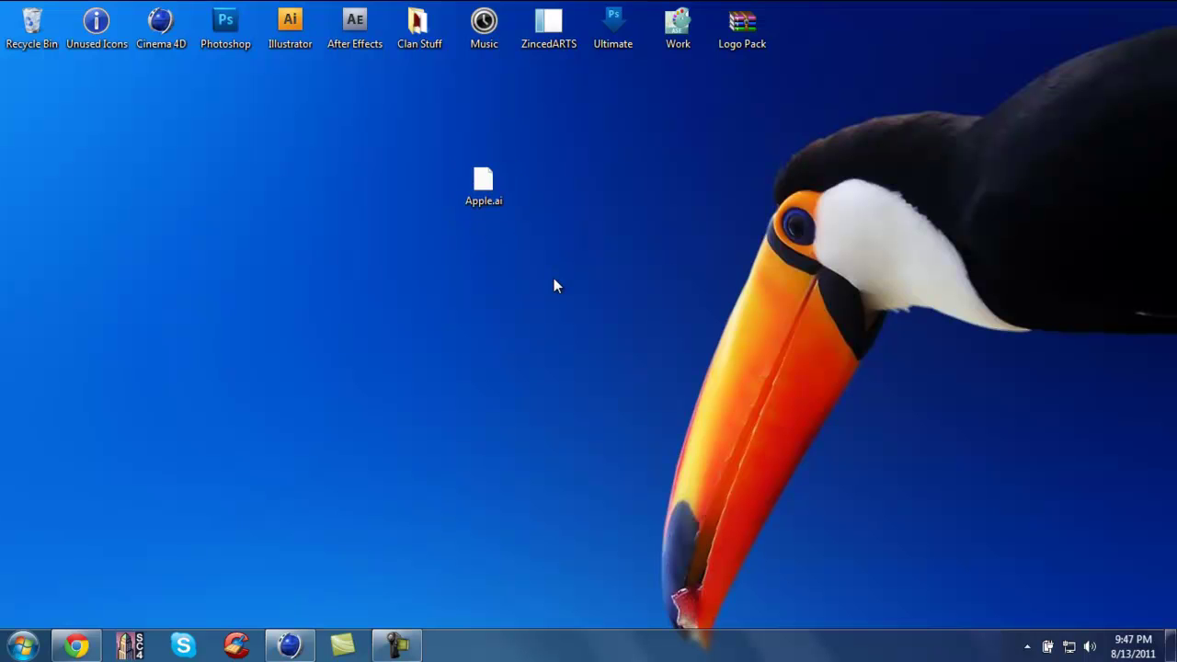